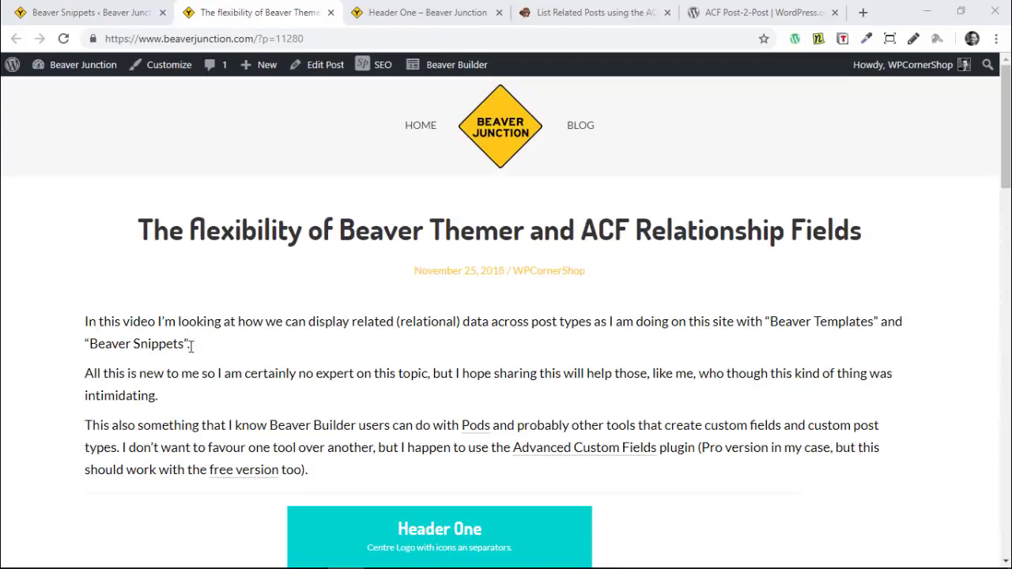
# - Go to the Header One template page and scroll to its Related Snippets: Negative Positioning, Hamburger Toggle With Centred Text
pyautogui.click(420, 13)
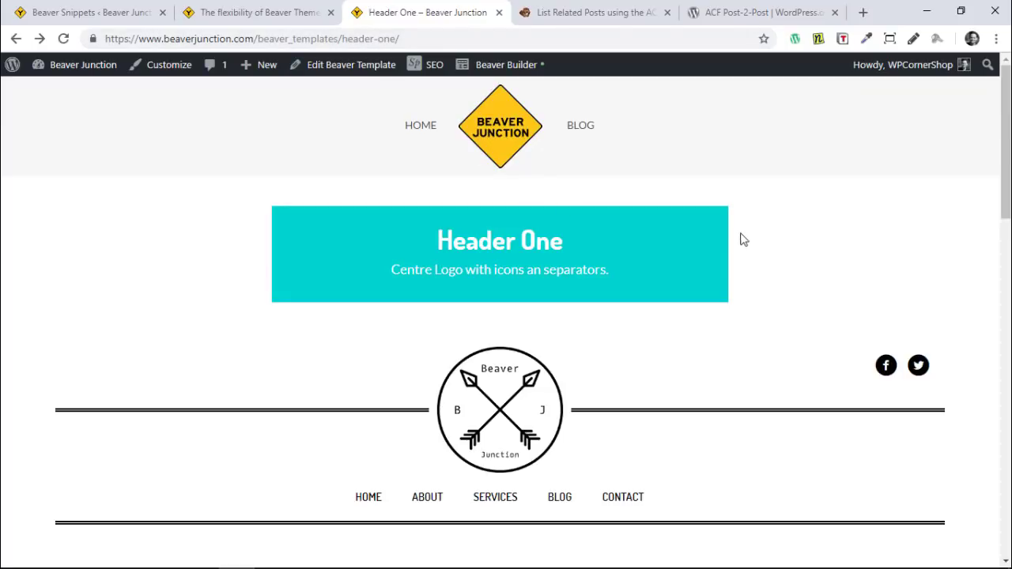
pyautogui.scroll(-1, 795, 293)
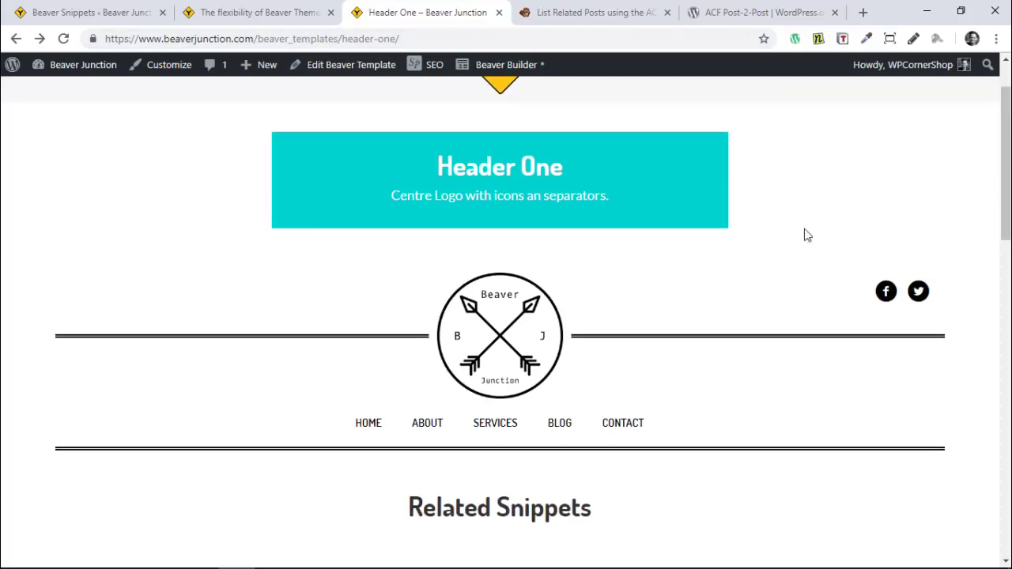
pyautogui.scroll(-1, 785, 221)
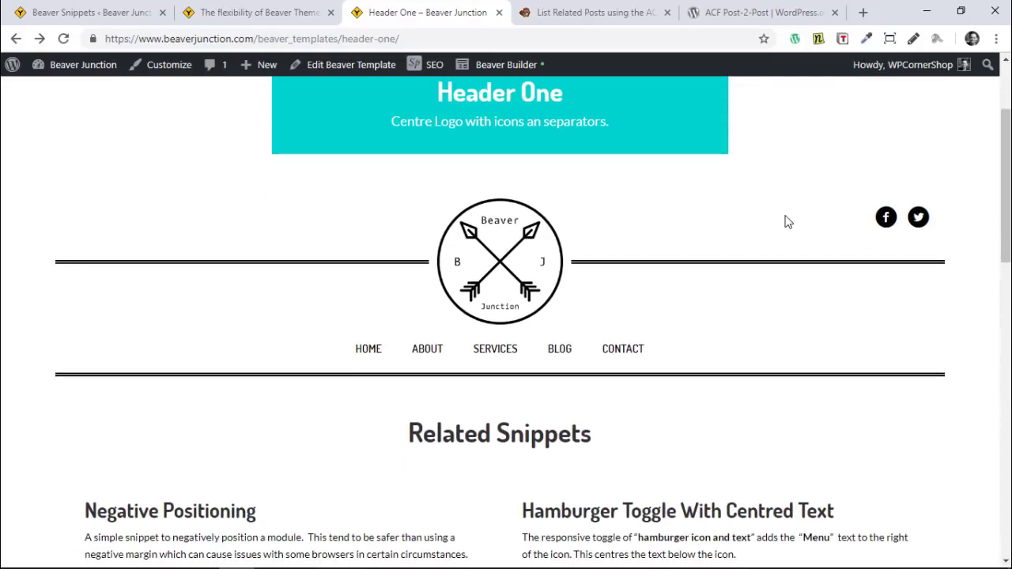
pyautogui.scroll(-2, 785, 220)
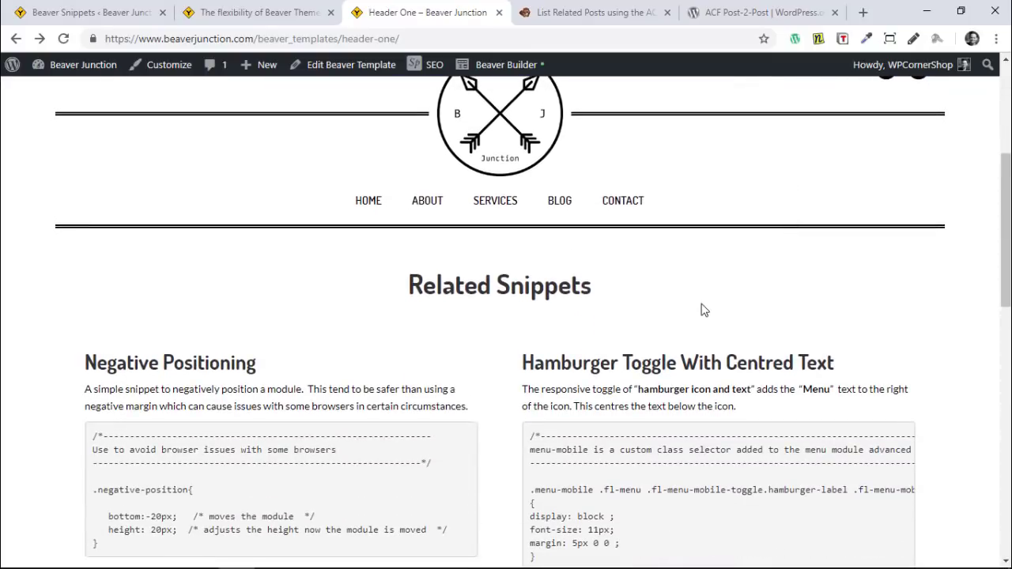
pyautogui.scroll(-2, 688, 336)
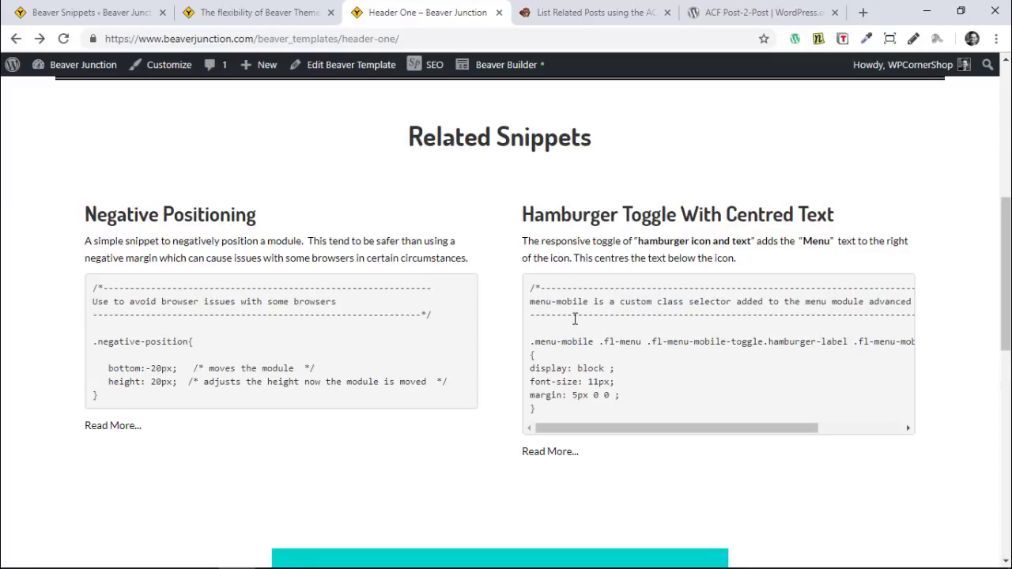
# - Open the Hamburger Toggle snippet, find Header One under 'Used on these templates', and follow it back
pyautogui.click(550, 455)
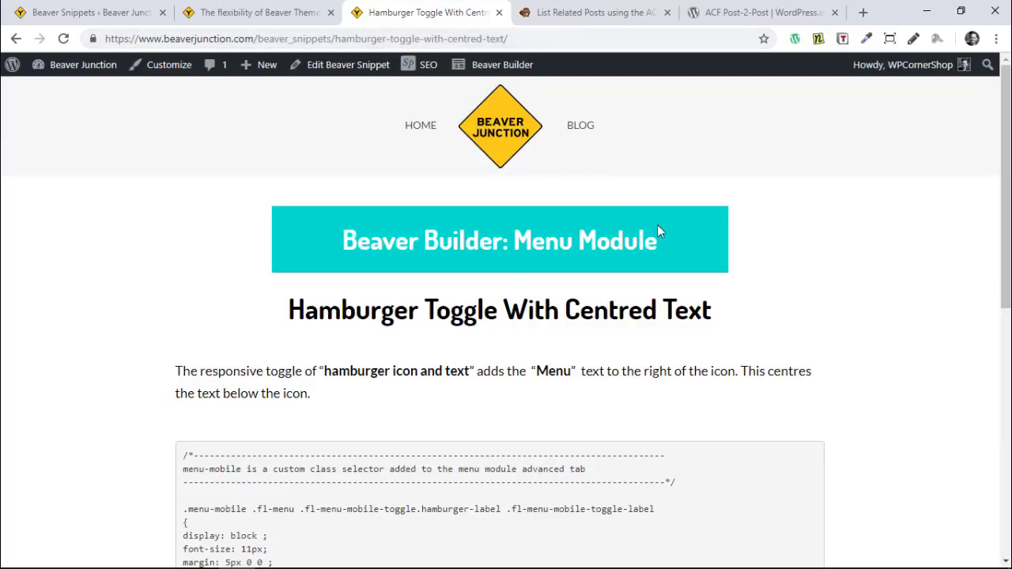
pyautogui.scroll(-1, 677, 289)
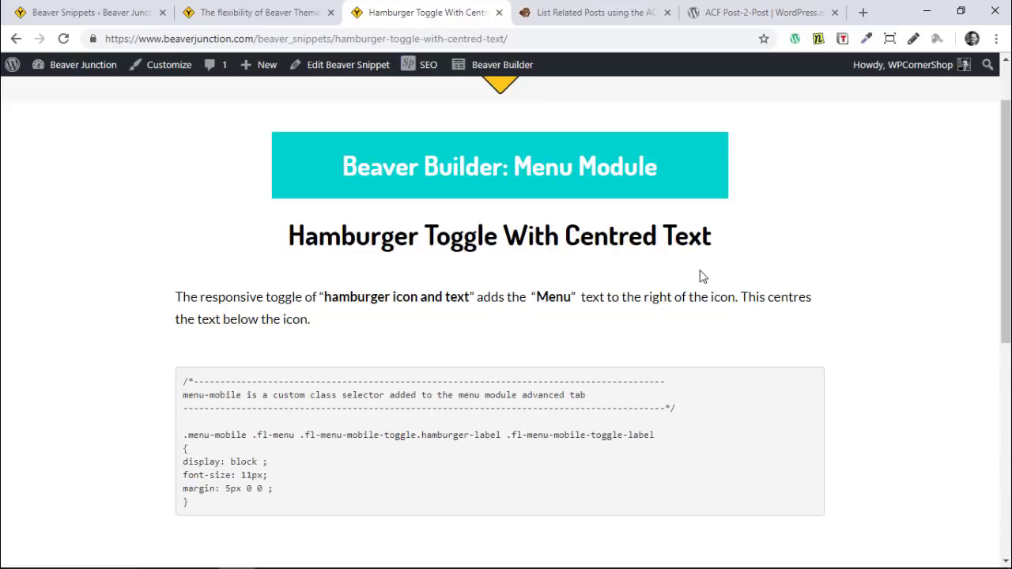
pyautogui.scroll(-3, 701, 276)
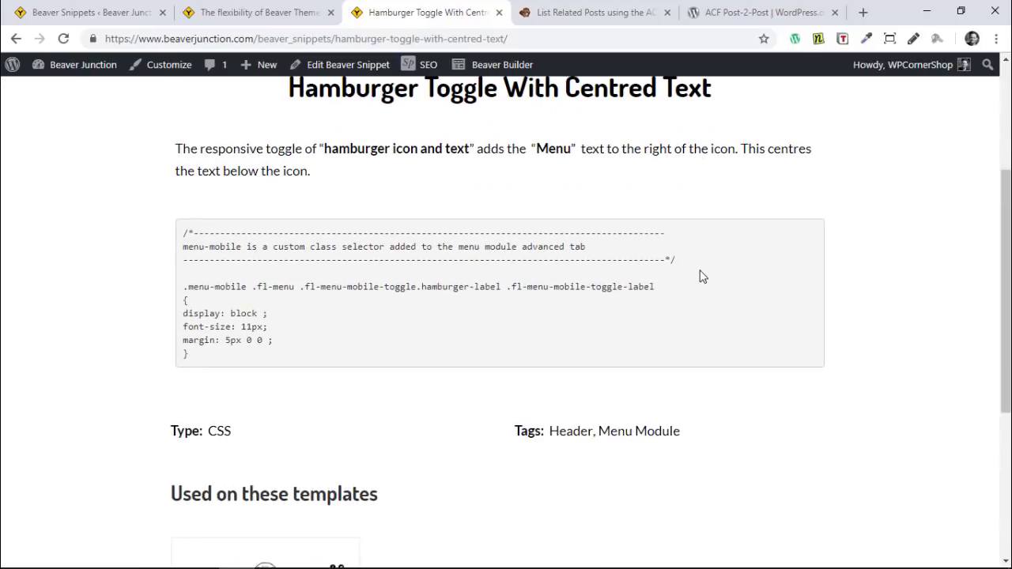
pyautogui.scroll(-1, 704, 280)
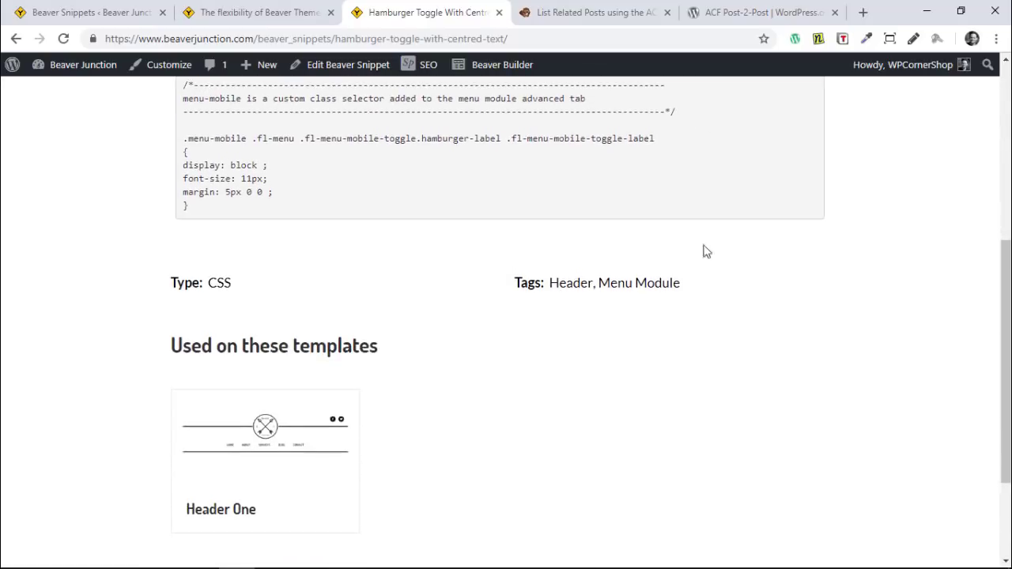
pyautogui.scroll(-1, 389, 325)
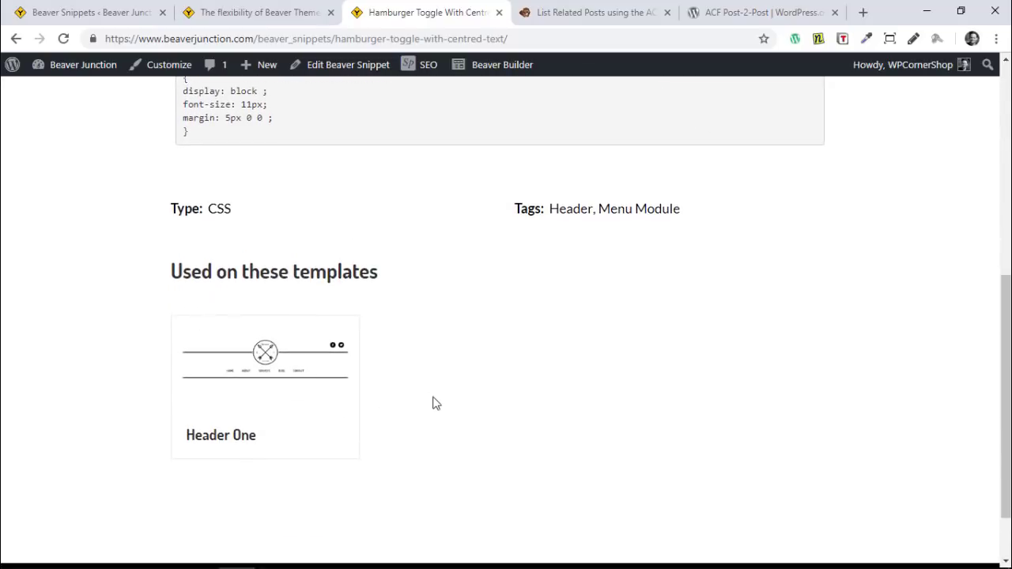
pyautogui.scroll(1, 435, 405)
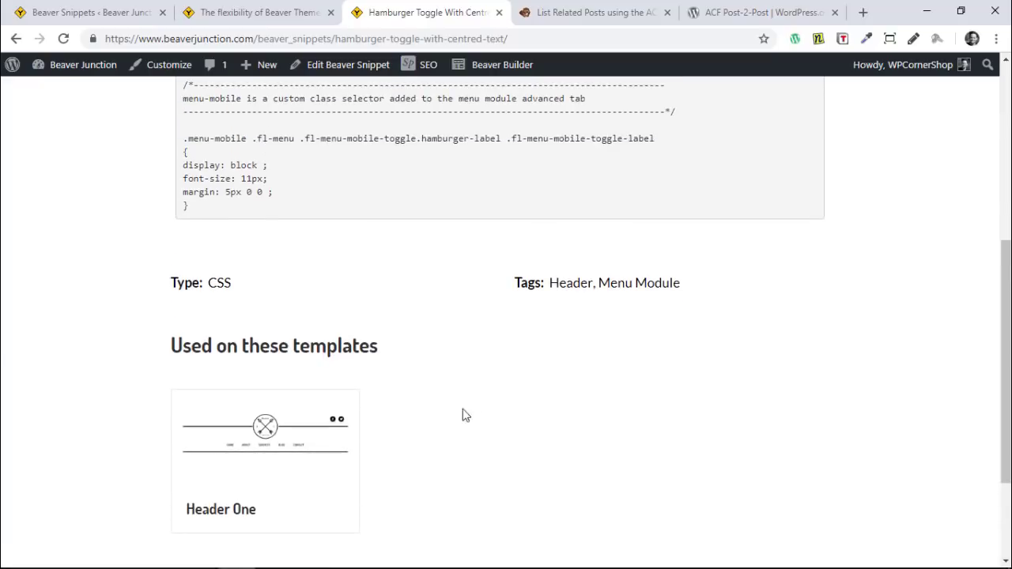
pyautogui.scroll(3, 471, 419)
pyautogui.scroll(-4, 469, 395)
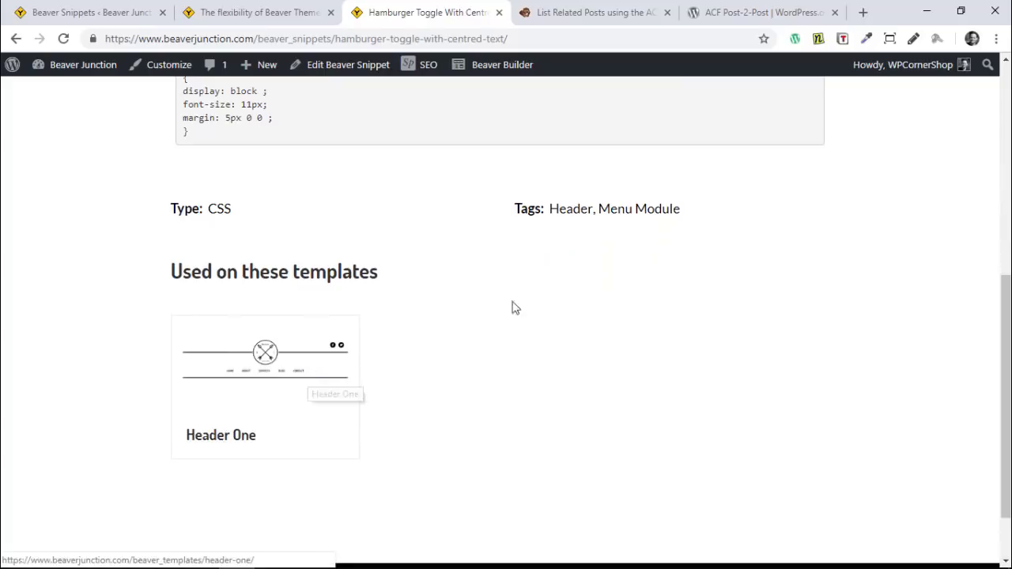
pyautogui.click(292, 352)
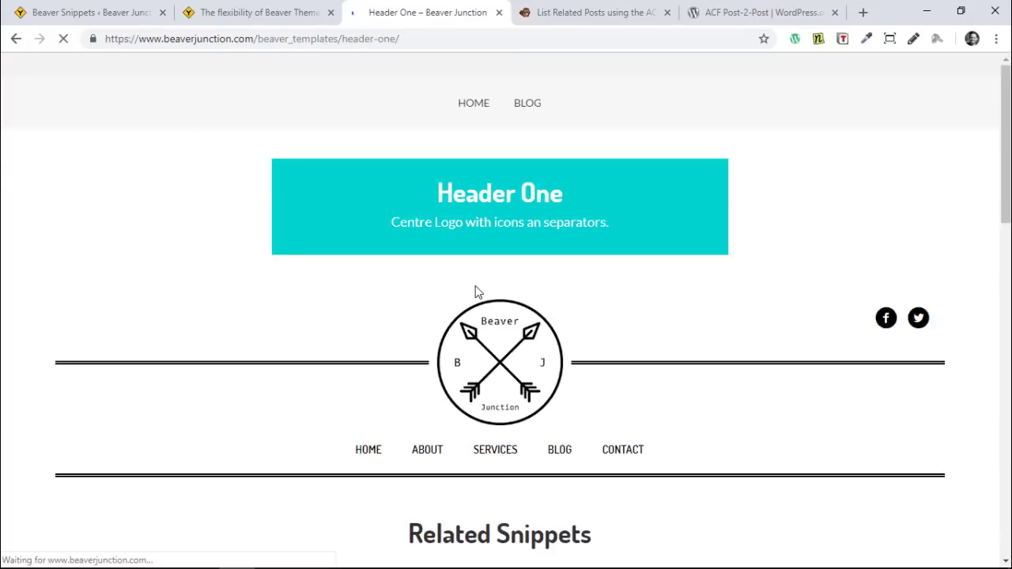
# - Return to the 'The flexibility of Beaver Themer and ACF Relationship Fields' blog post tab
pyautogui.click(215, 14)
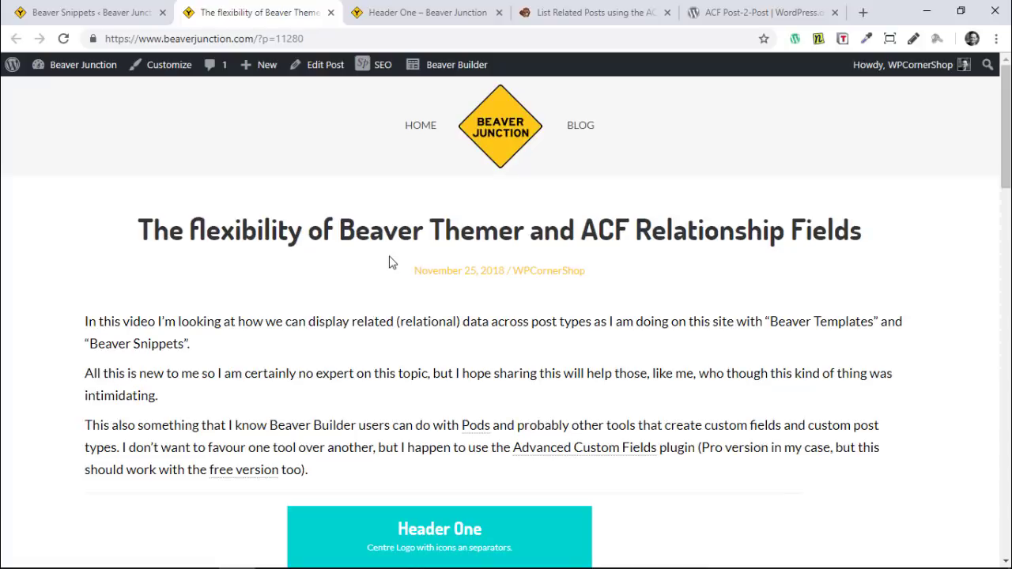
# - Read the 'List Related Posts using the ACF Relationship Field' article's field-group and related-posts steps
pyautogui.click(585, 11)
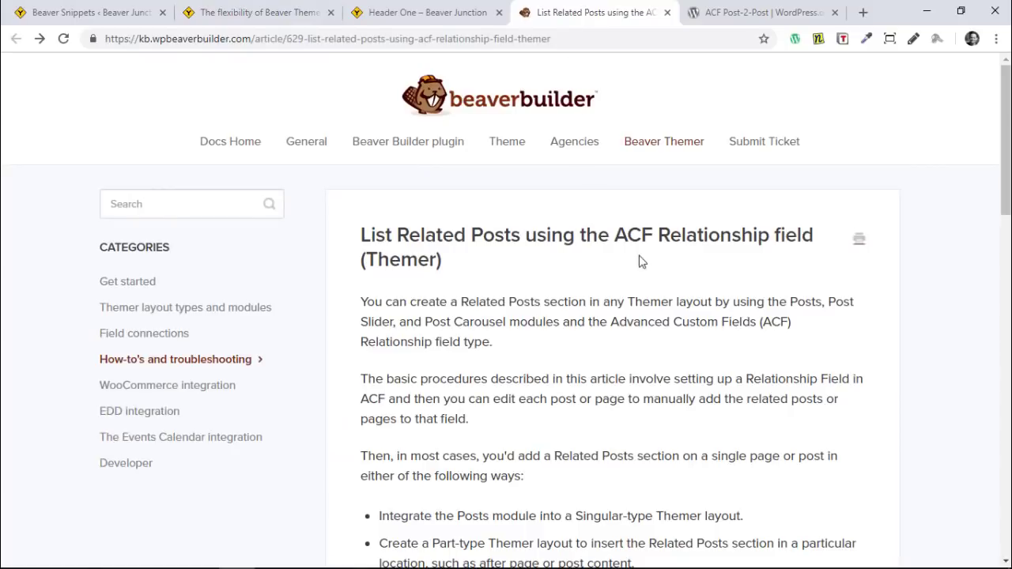
pyautogui.scroll(-3, 648, 229)
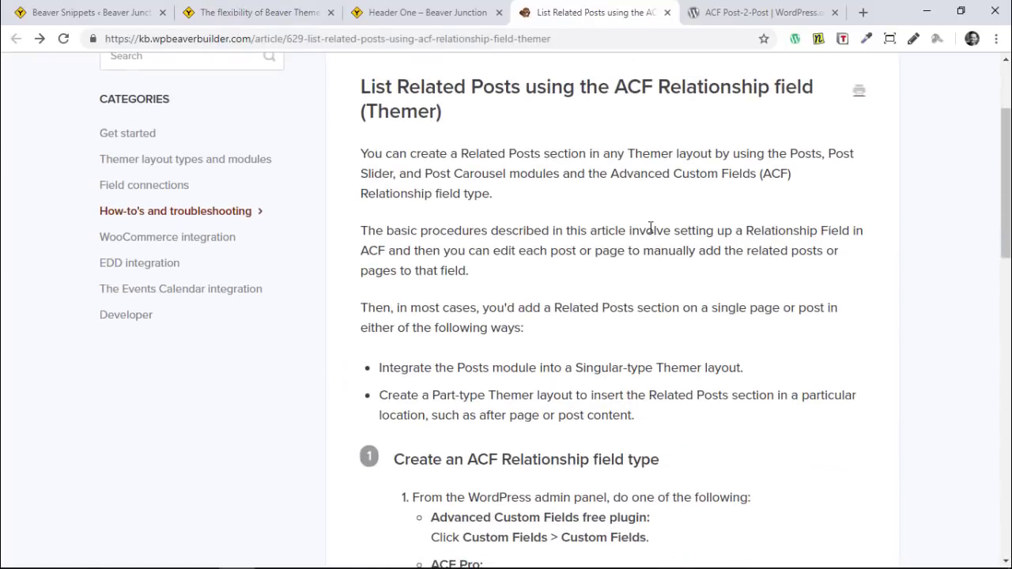
pyautogui.scroll(-3, 650, 227)
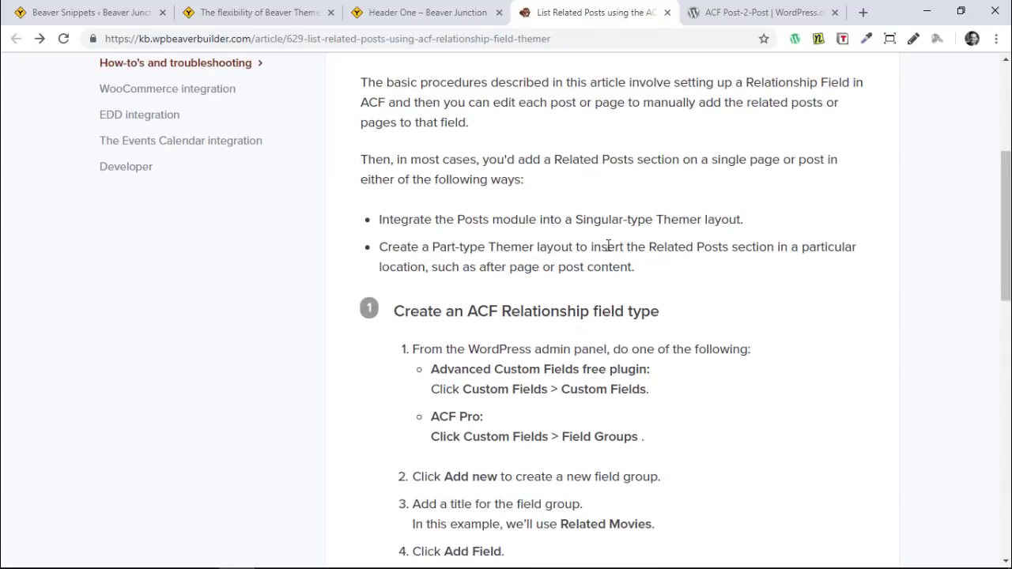
pyautogui.scroll(-6, 583, 253)
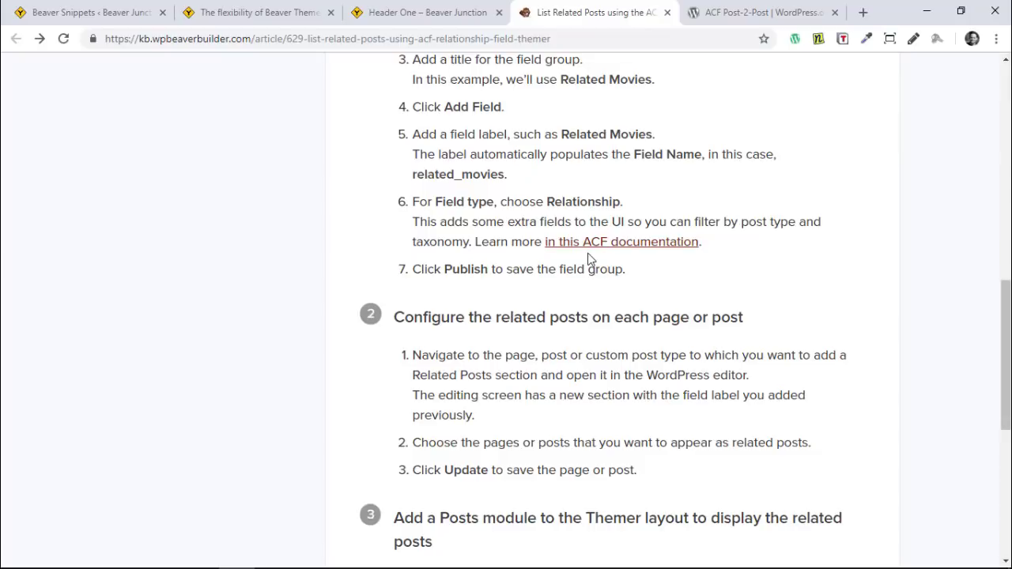
pyautogui.click(732, 16)
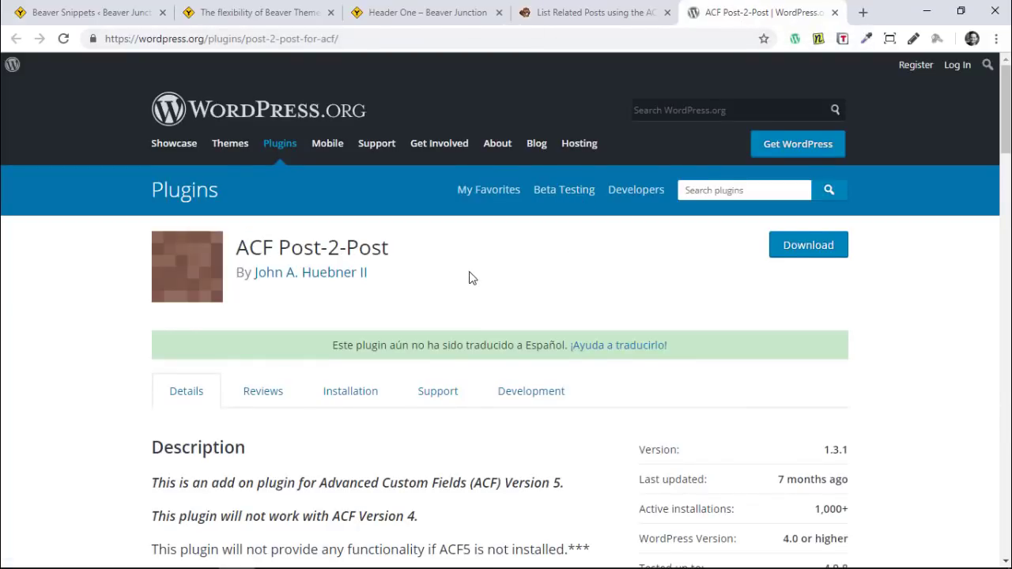
pyautogui.scroll(-3, 469, 277)
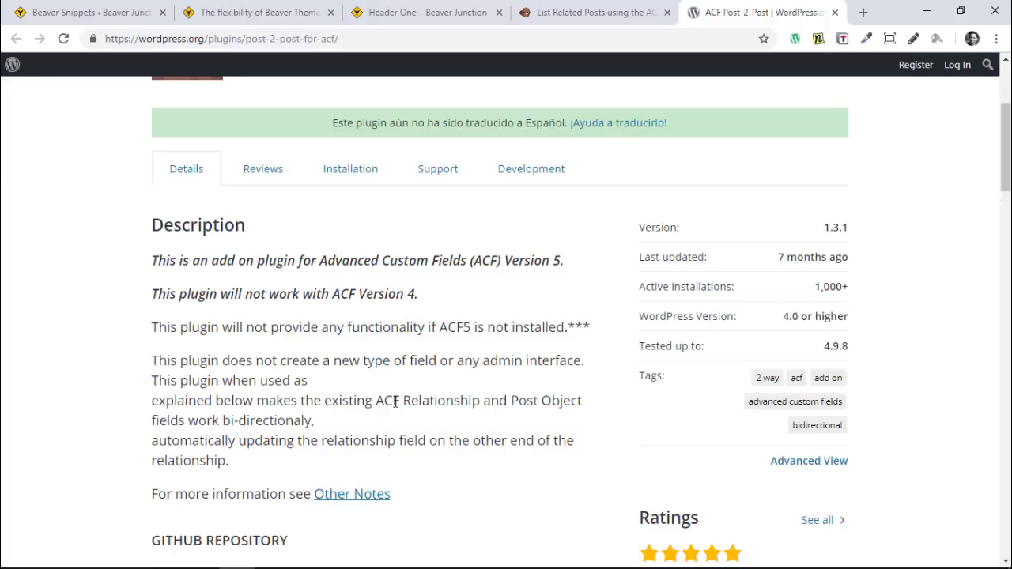
pyautogui.scroll(3, 473, 378)
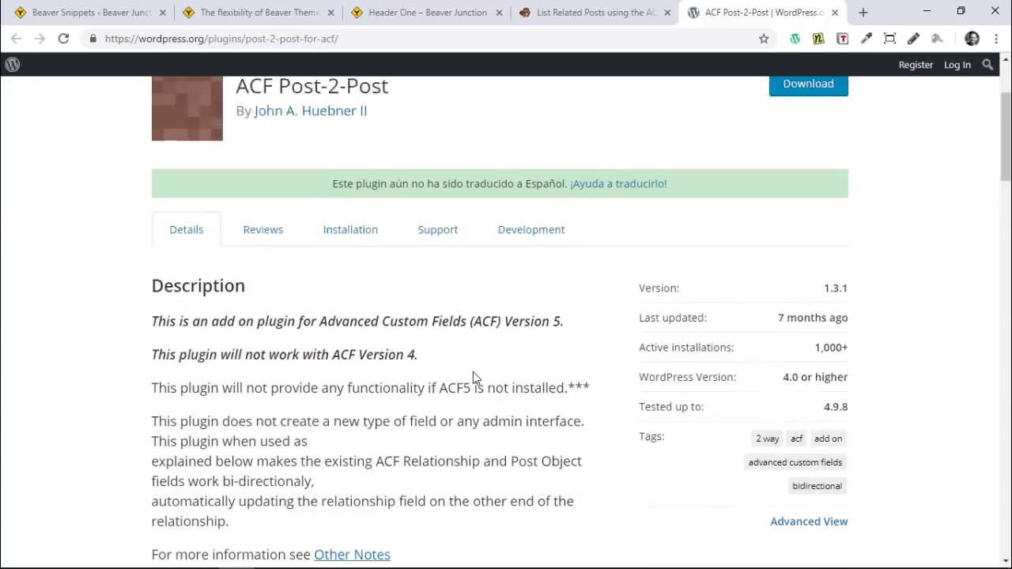
pyautogui.click(601, 16)
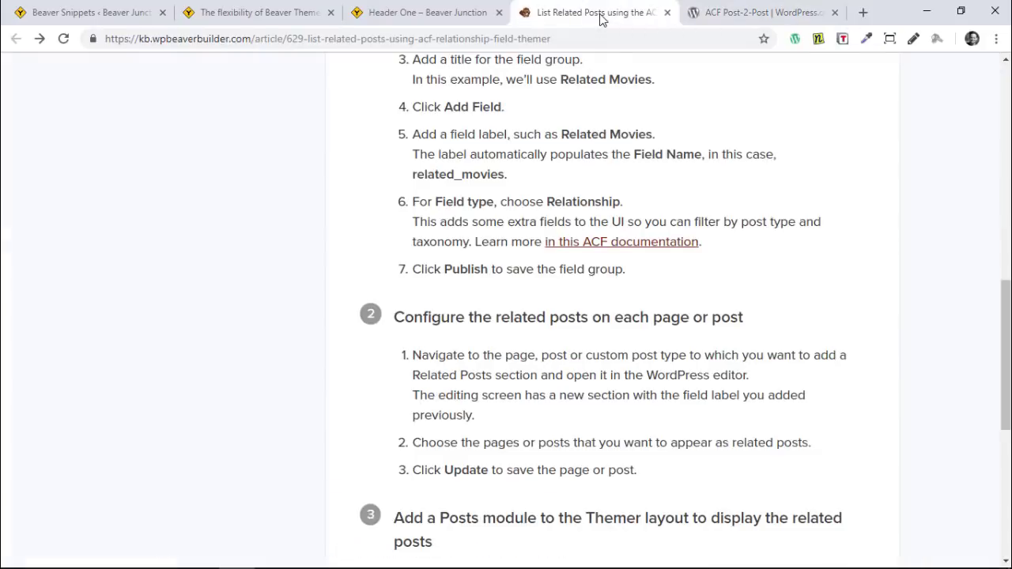
# - Switch to the admin's Beaver Snippets list and look over its four published snippets, including Sticky Footer
pyautogui.click(109, 14)
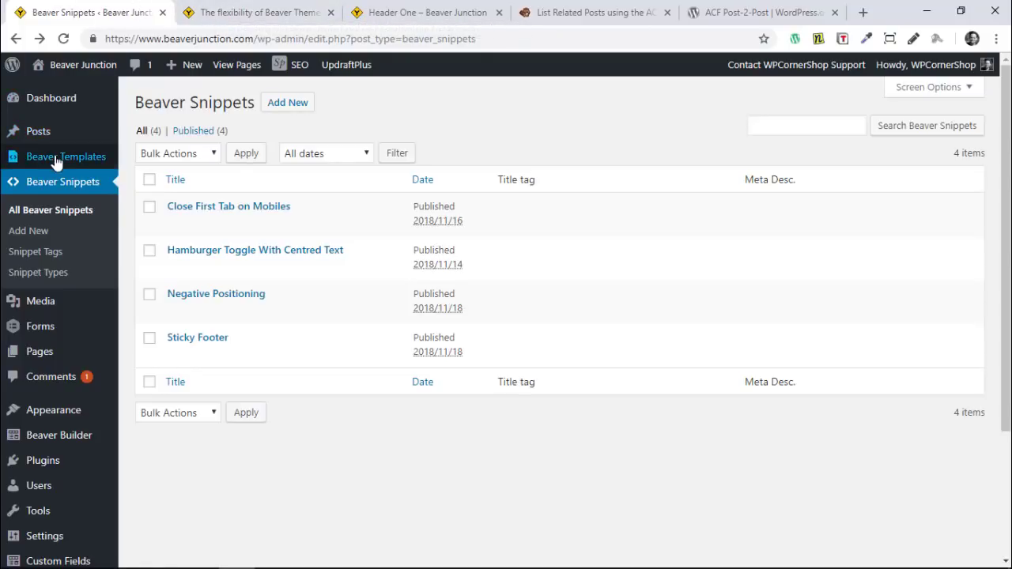
pyautogui.moveTo(57, 159)
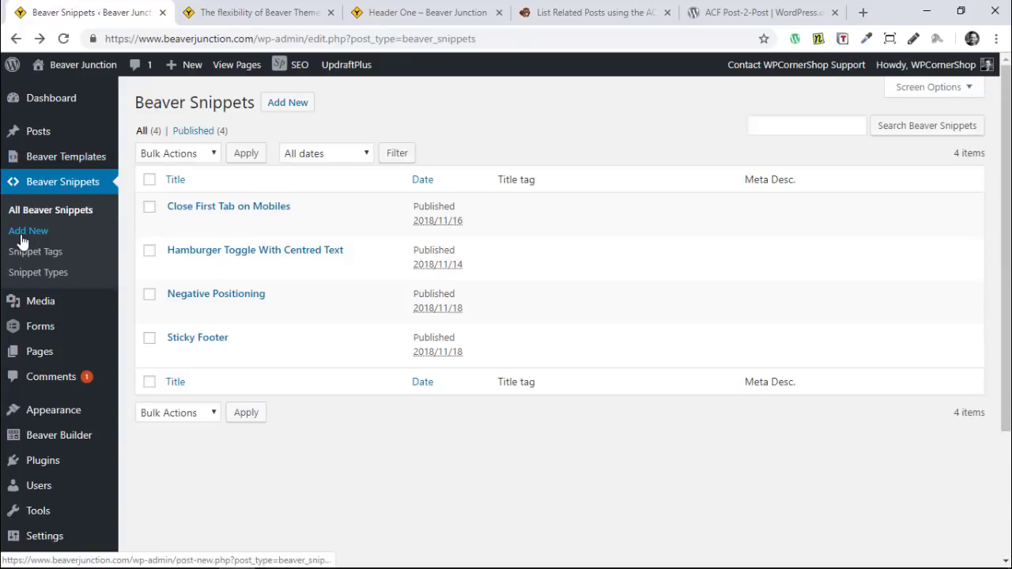
pyautogui.scroll(-1, 47, 236)
pyautogui.scroll(-1, 62, 238)
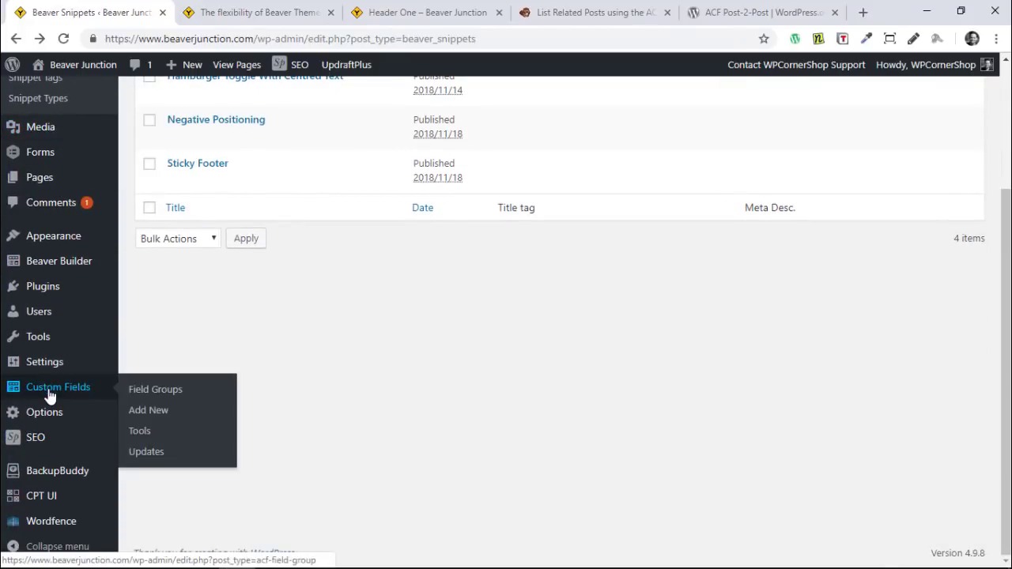
pyautogui.moveTo(38, 494)
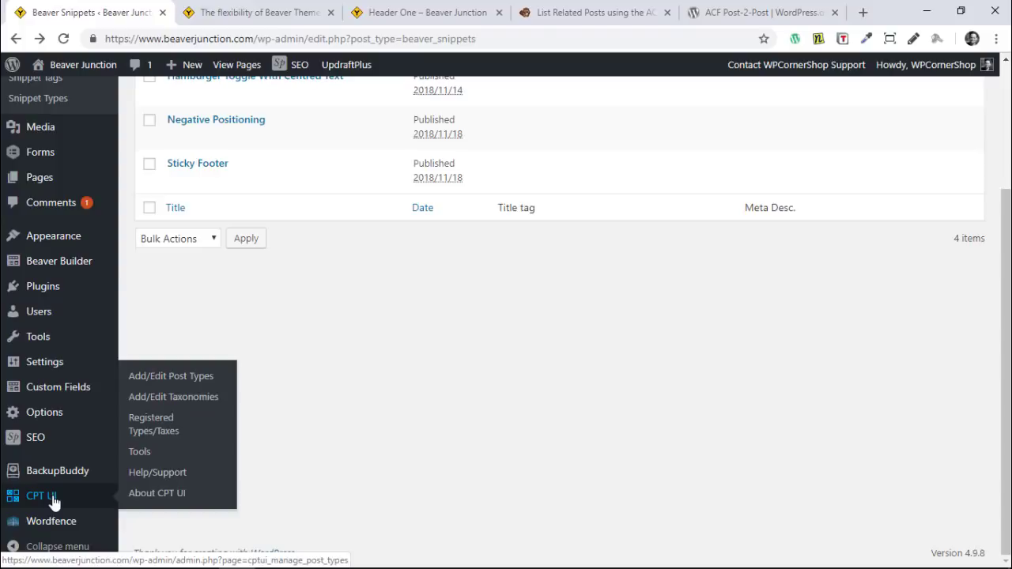
pyautogui.scroll(3, 43, 443)
pyautogui.scroll(-2, 79, 390)
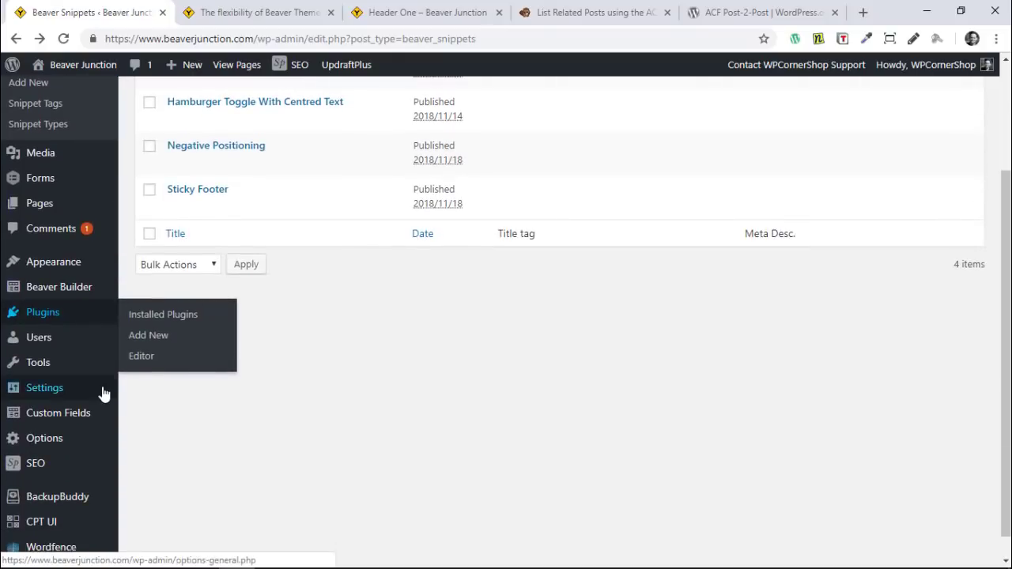
pyautogui.scroll(2, 99, 371)
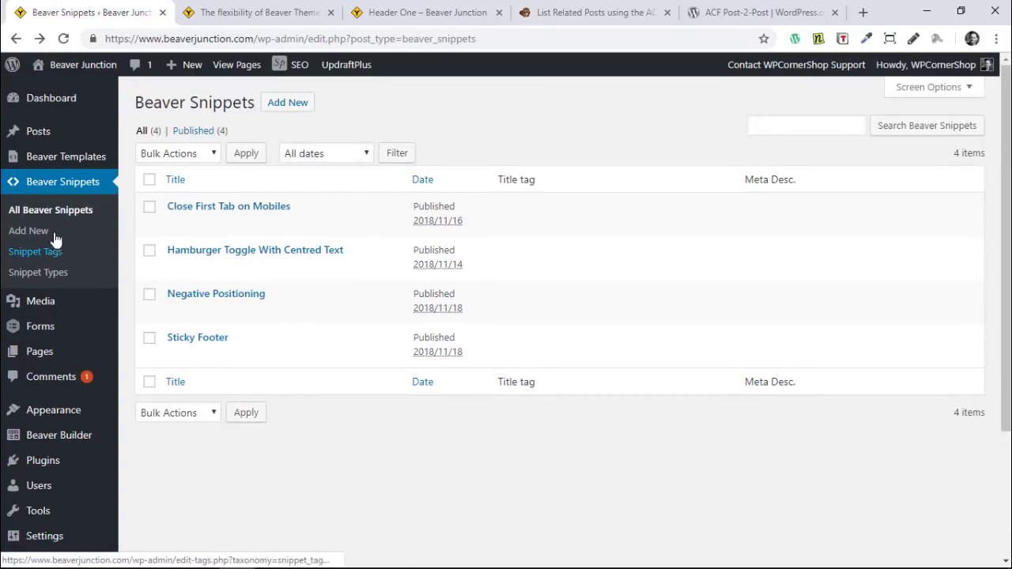
pyautogui.scroll(-2, 172, 311)
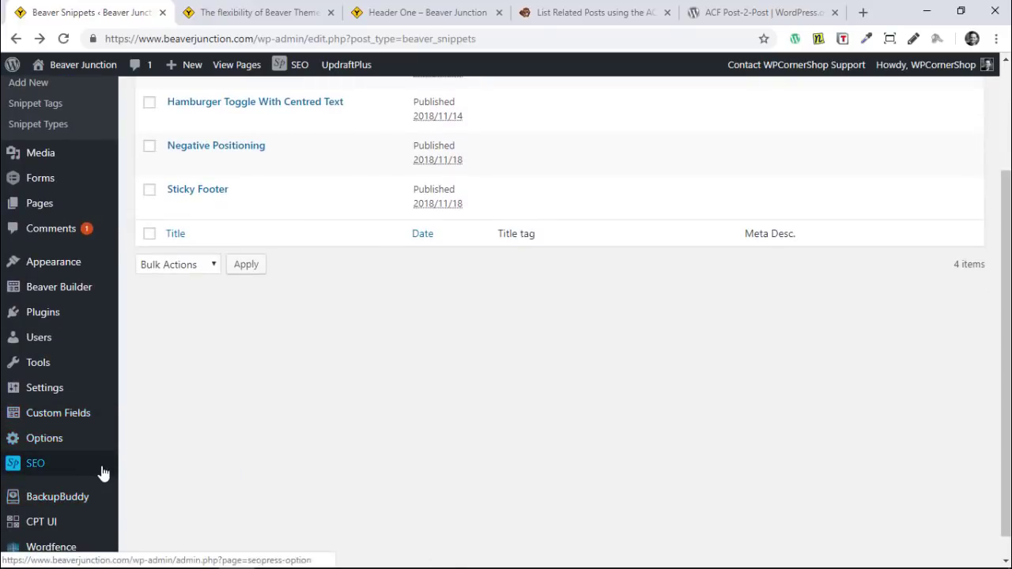
pyautogui.moveTo(63, 417)
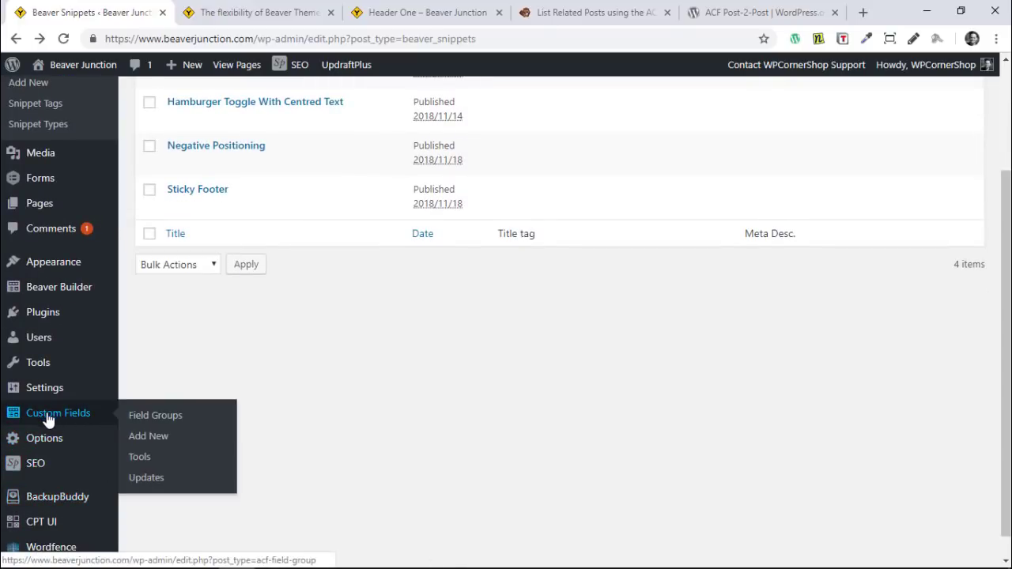
# - Open the Beaver Snippets field group from Custom Fields > Field Groups
pyautogui.click(156, 418)
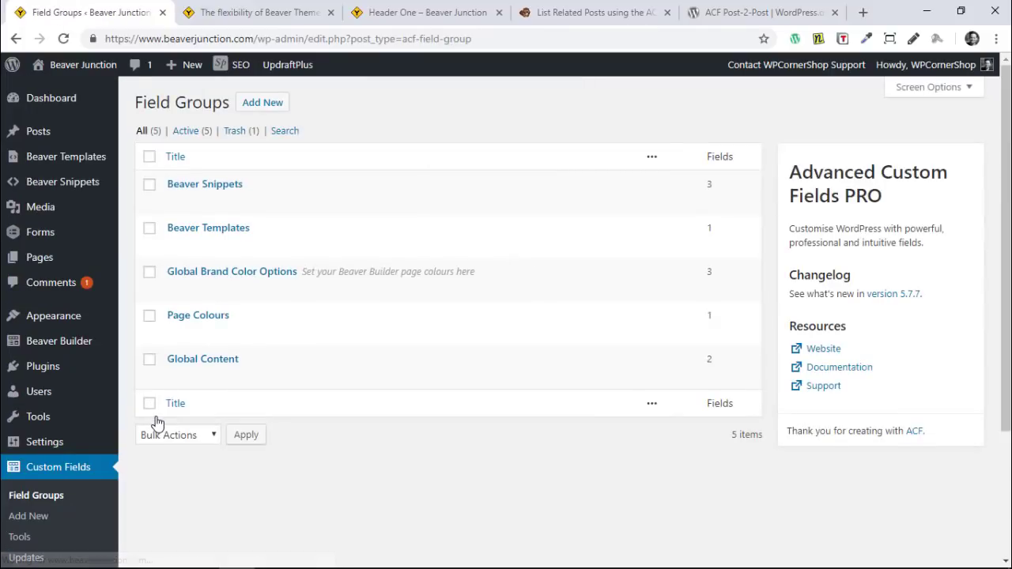
pyautogui.moveTo(227, 192)
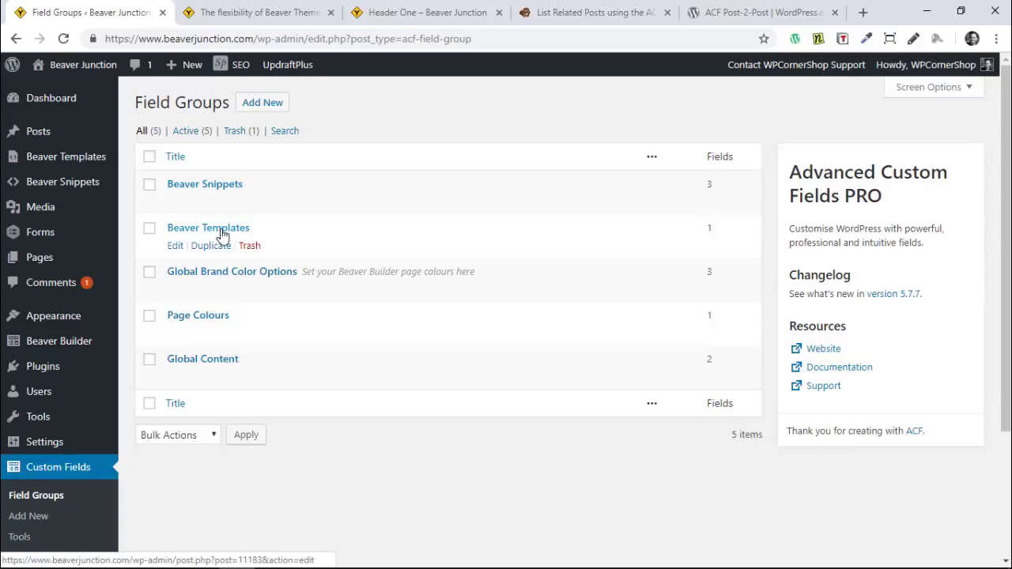
pyautogui.click(210, 186)
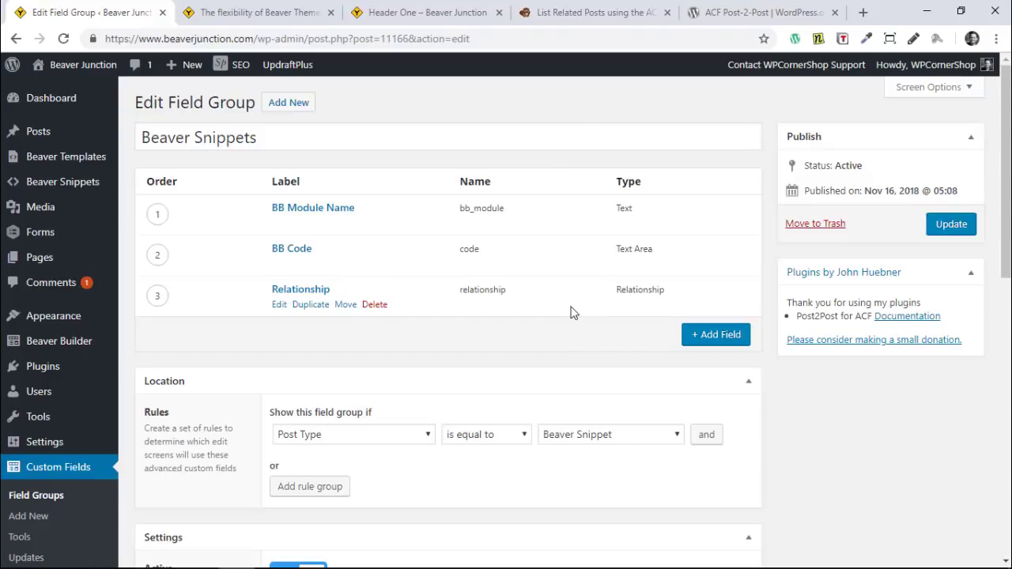
# - Expand its Relationship field, filtered to Beaver Template, and highlight the field name 'relationship'
pyautogui.click(647, 294)
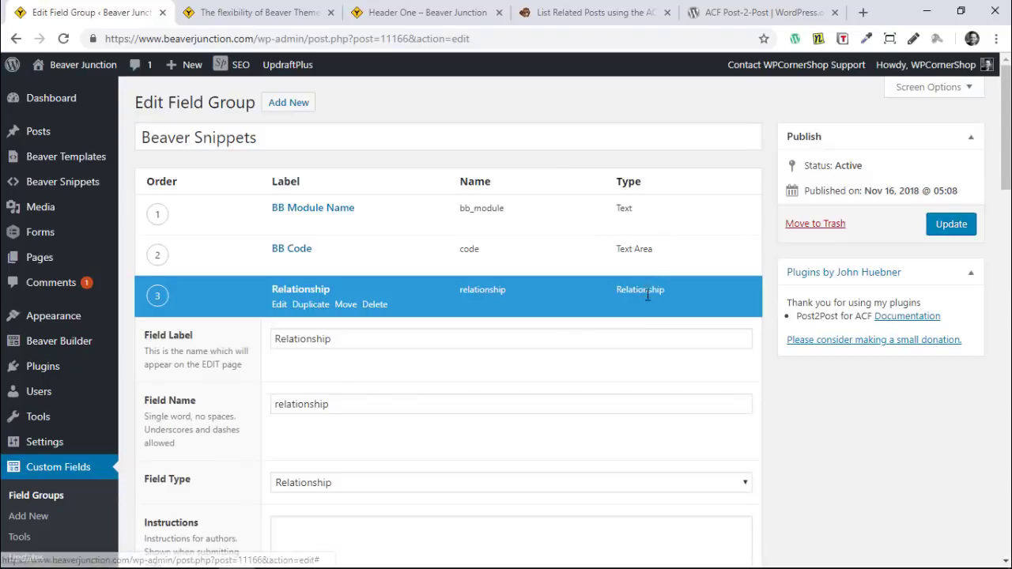
pyautogui.scroll(-1, 504, 352)
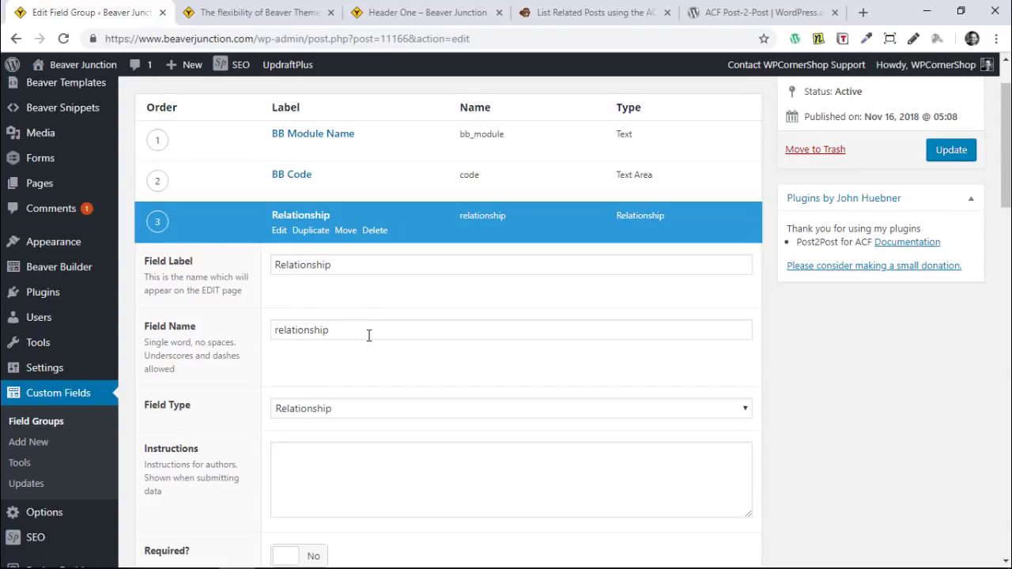
pyautogui.scroll(-2, 397, 379)
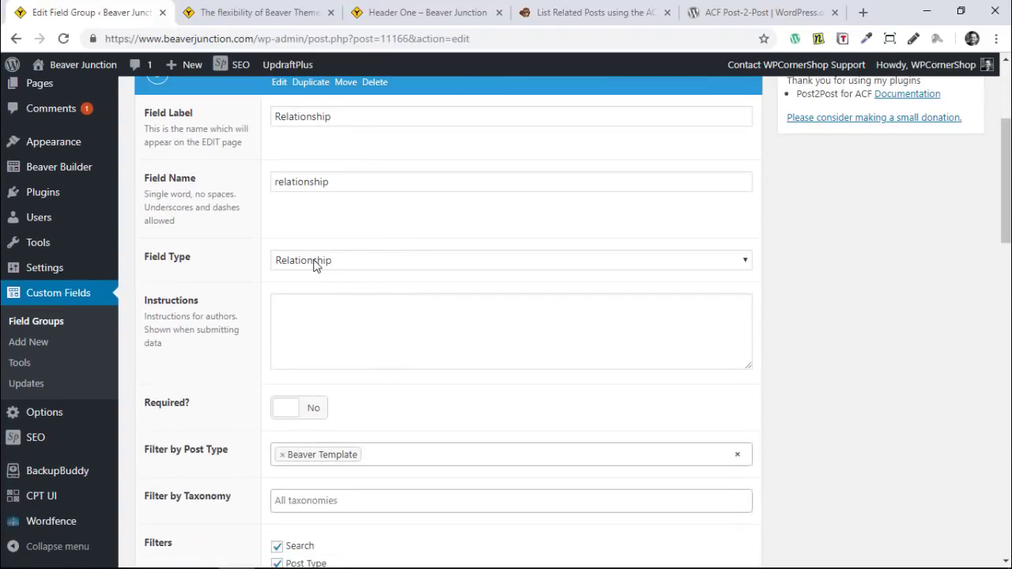
pyautogui.scroll(1, 402, 262)
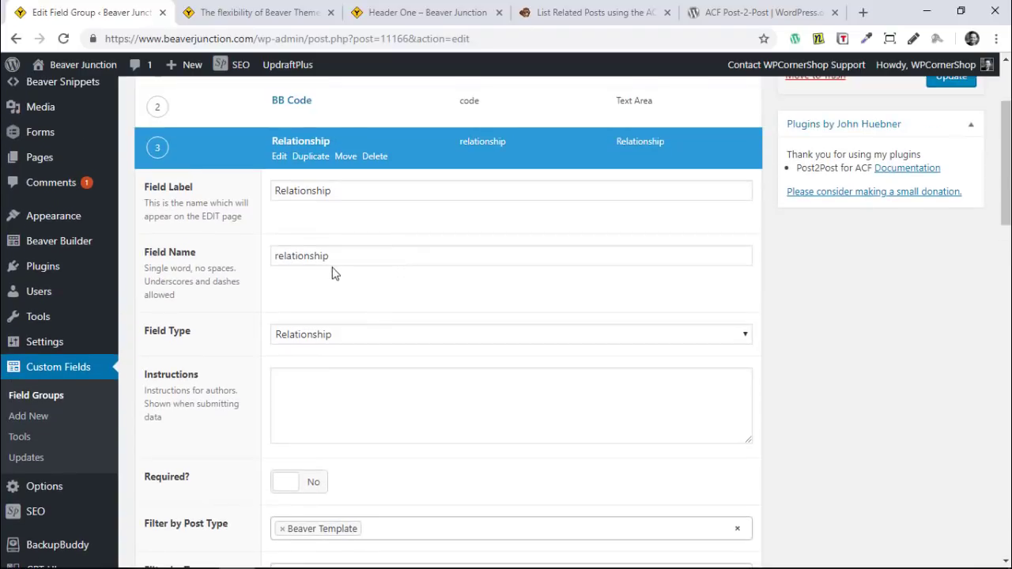
pyautogui.moveTo(335, 256); pyautogui.dragTo(264, 260)
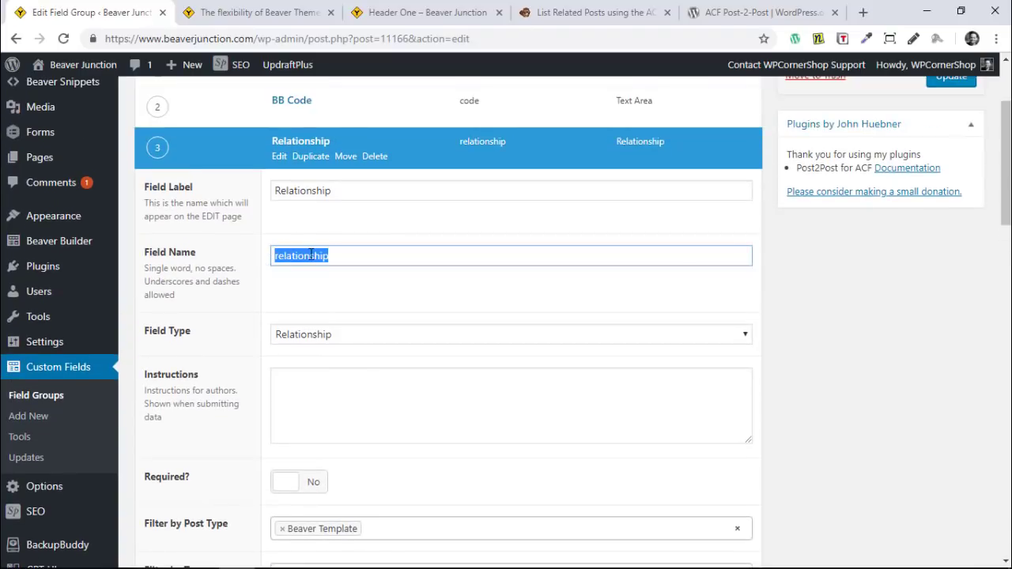
# - Open the Beaver Templates field group and highlight its Relationship field's name
pyautogui.click(16, 39)
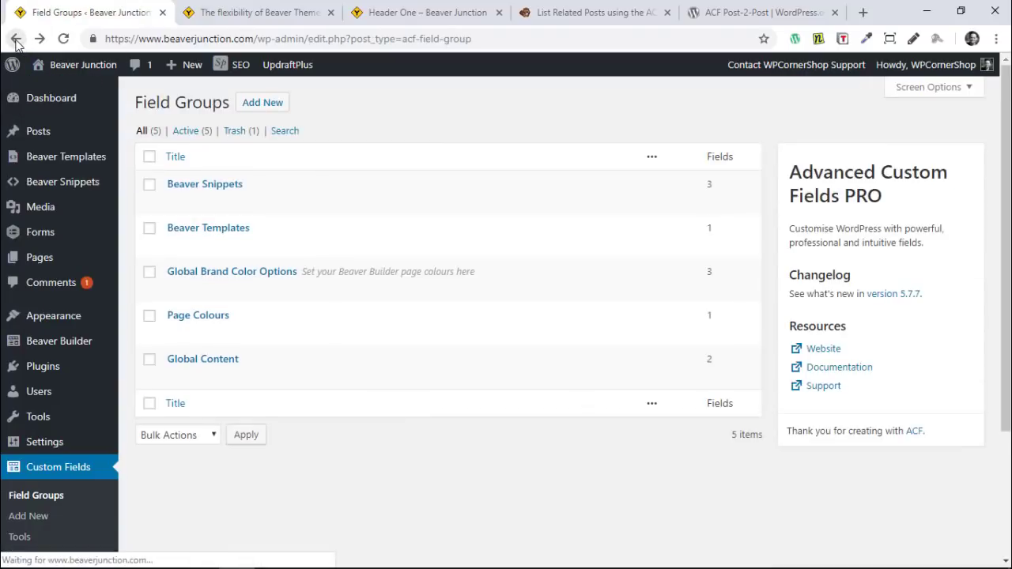
pyautogui.click(215, 230)
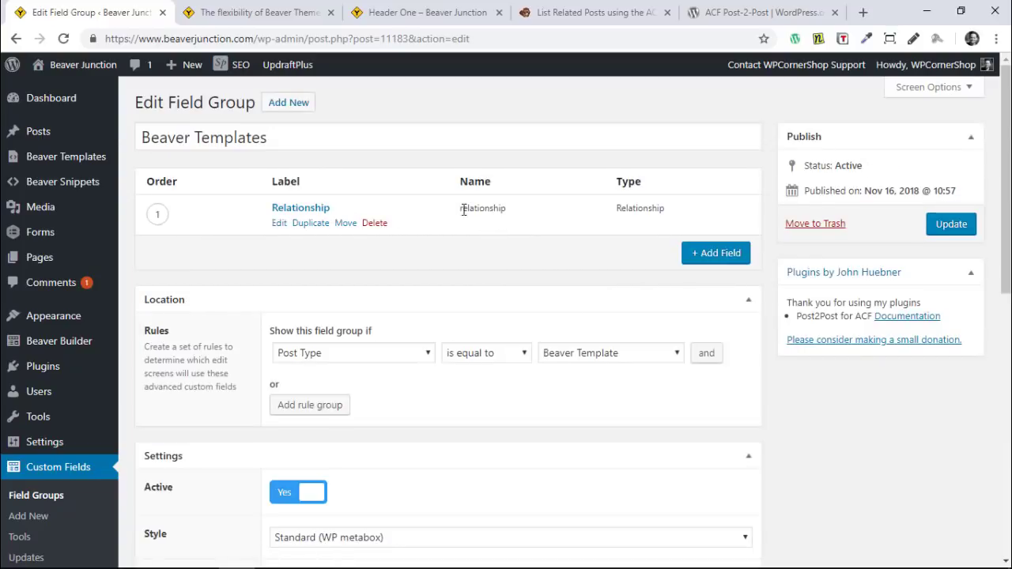
pyautogui.moveTo(472, 208); pyautogui.dragTo(506, 209)
# - Open the Hamburger Toggle With Centred Text snippet from All Beaver Snippets for editing
pyautogui.moveTo(80, 164)
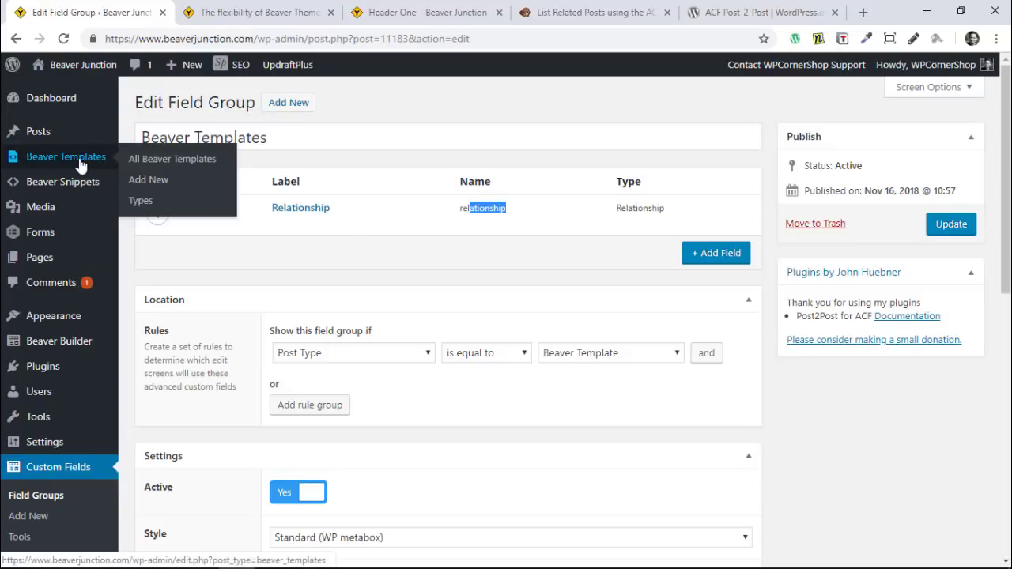
pyautogui.moveTo(70, 183)
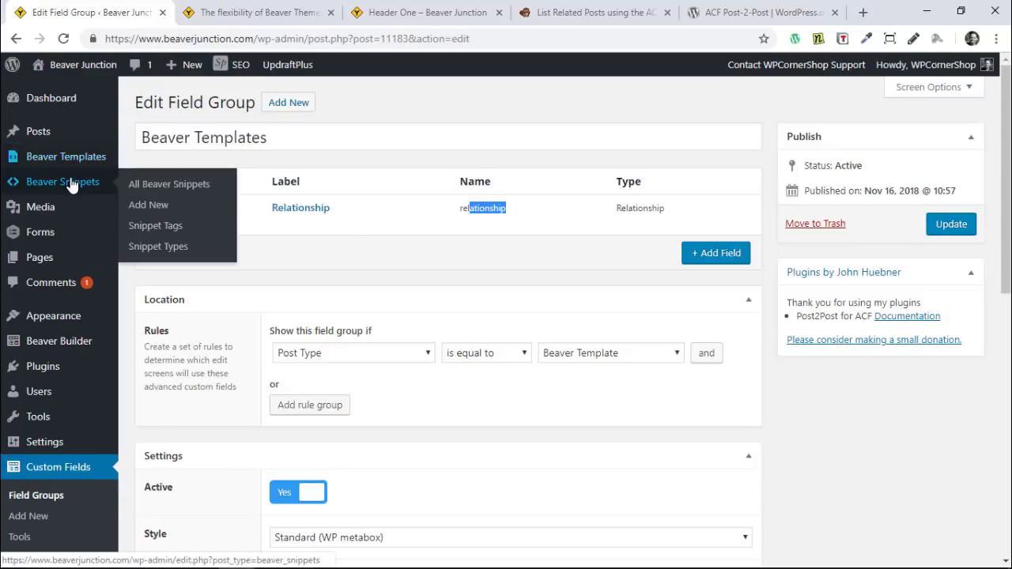
pyautogui.click(160, 190)
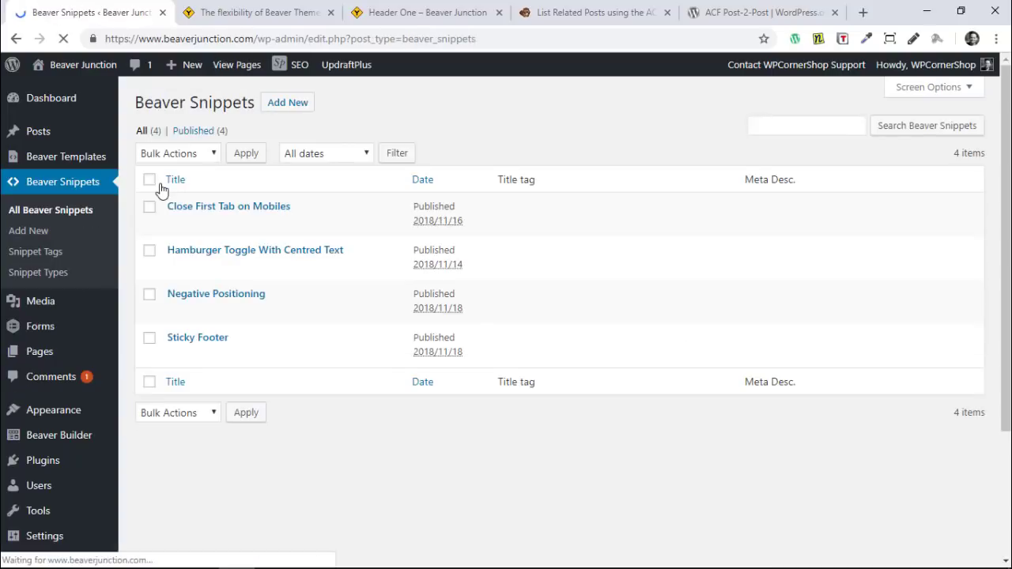
pyautogui.click(257, 250)
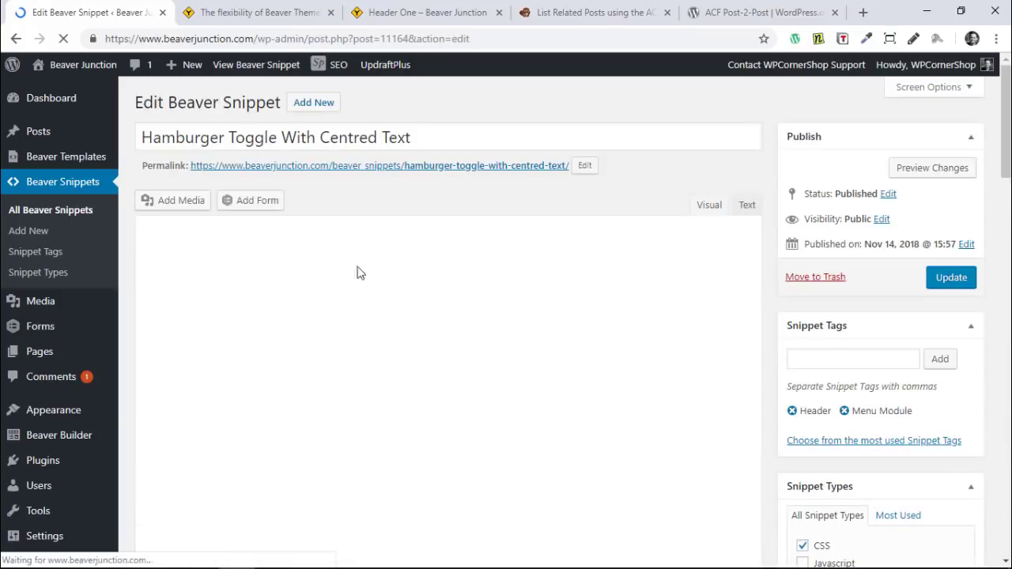
# - Highlight the snippet's description paragraph and its BB Module Name value
pyautogui.moveTo(273, 318); pyautogui.dragTo(146, 282)
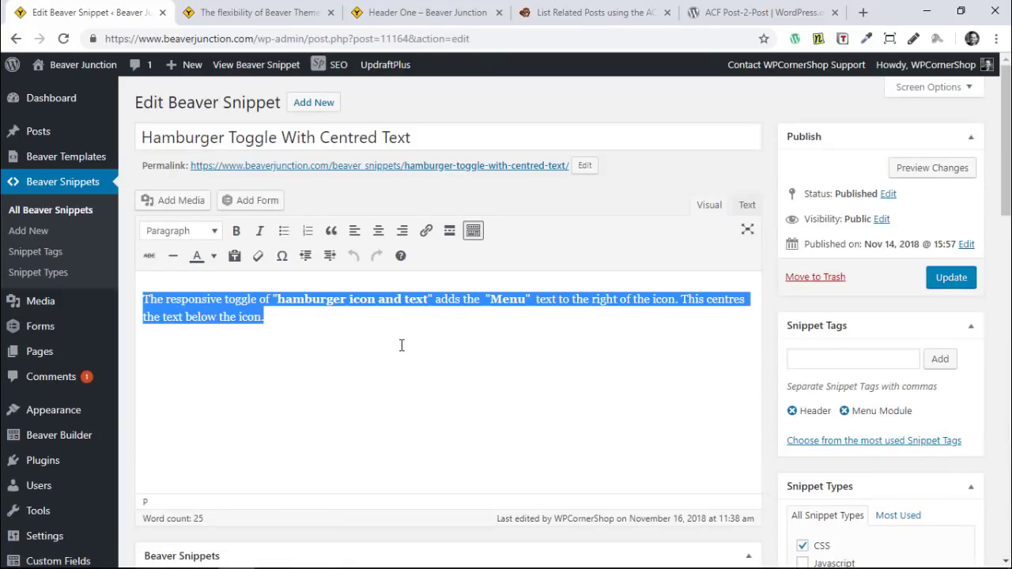
pyautogui.scroll(-4, 402, 345)
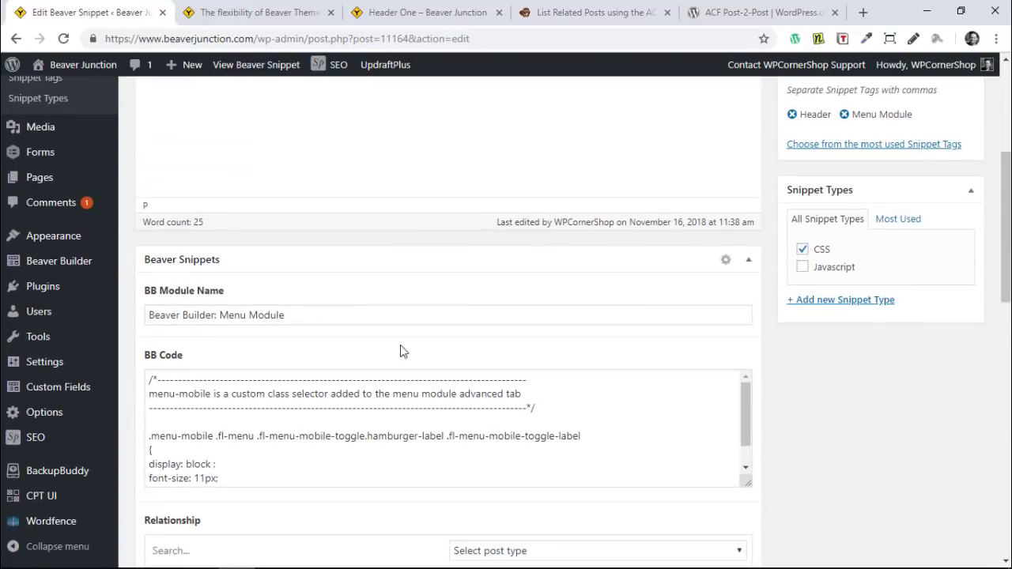
pyautogui.scroll(-1, 247, 384)
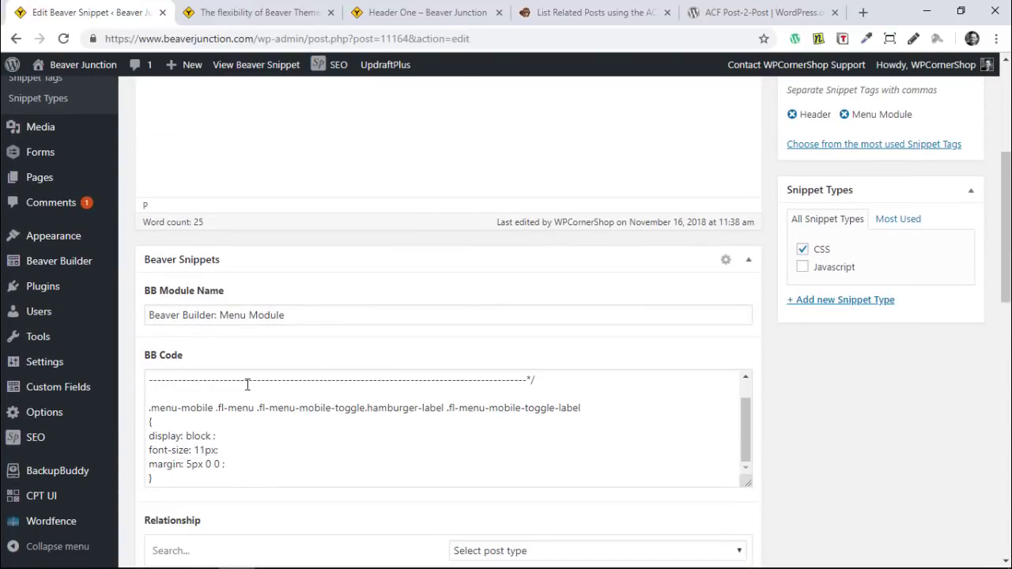
pyautogui.click(286, 317)
pyautogui.hotkey('shift', 'Home')
pyautogui.scroll(-4, 422, 305)
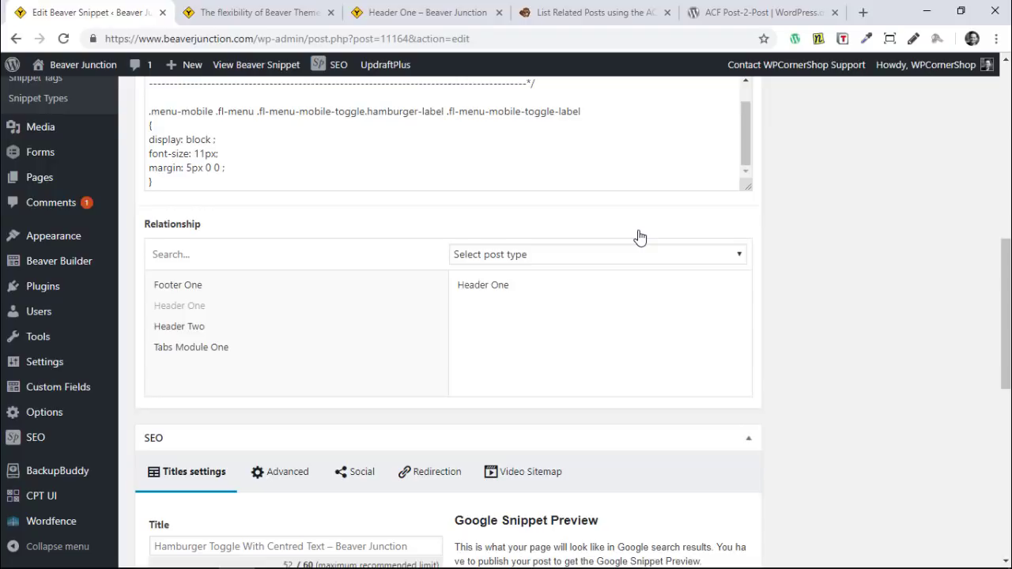
# - Link Tabs Module One in the Relationship field, then remove it, leaving only Header One
pyautogui.click(577, 254)
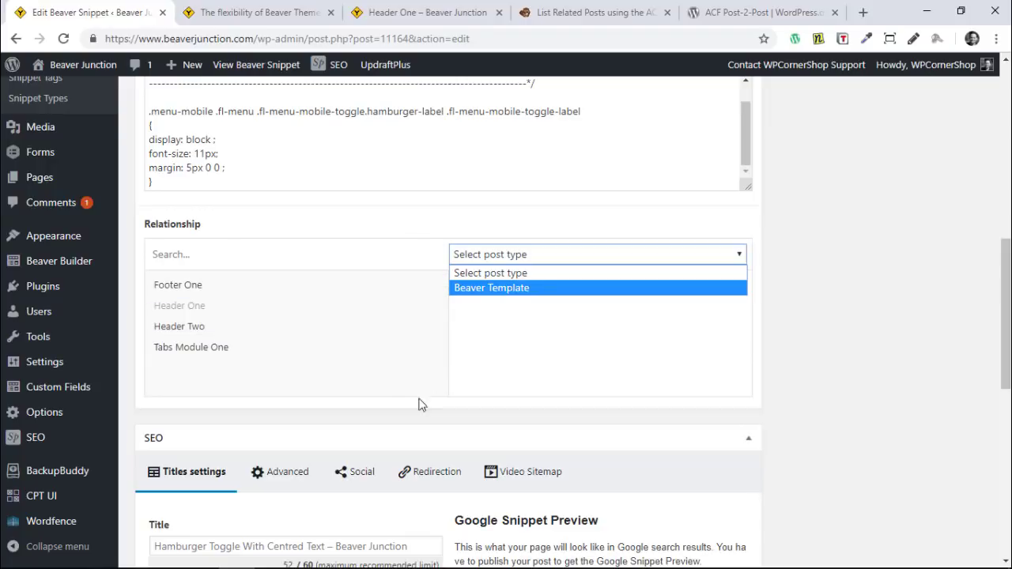
pyautogui.click(229, 355)
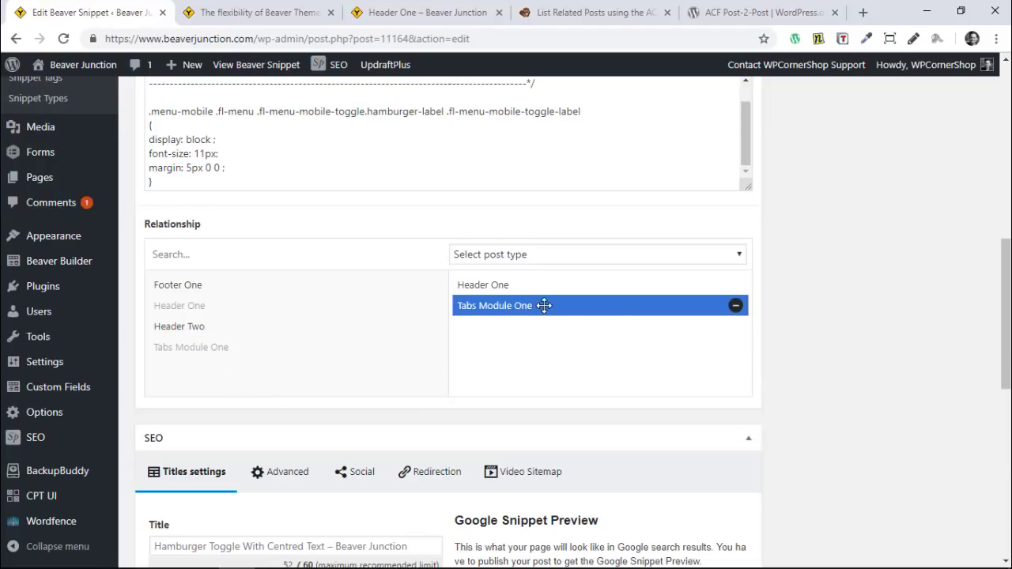
pyautogui.click(735, 305)
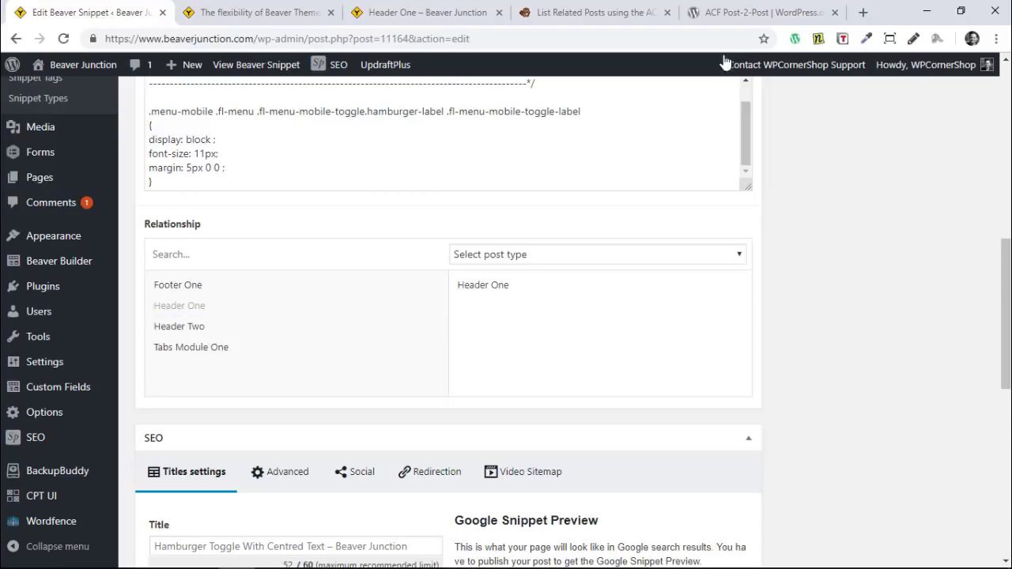
pyautogui.click(737, 12)
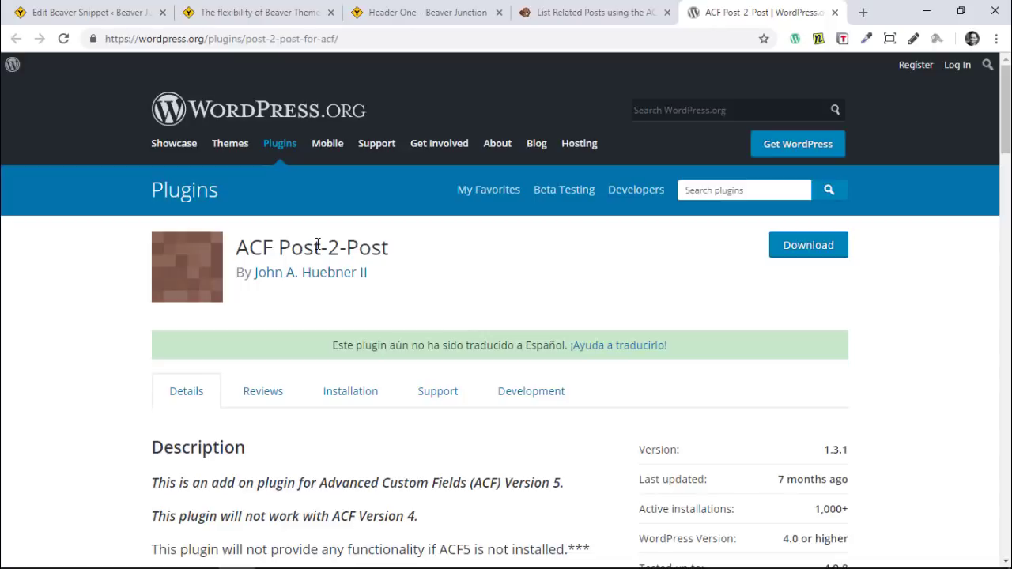
pyautogui.click(147, 24)
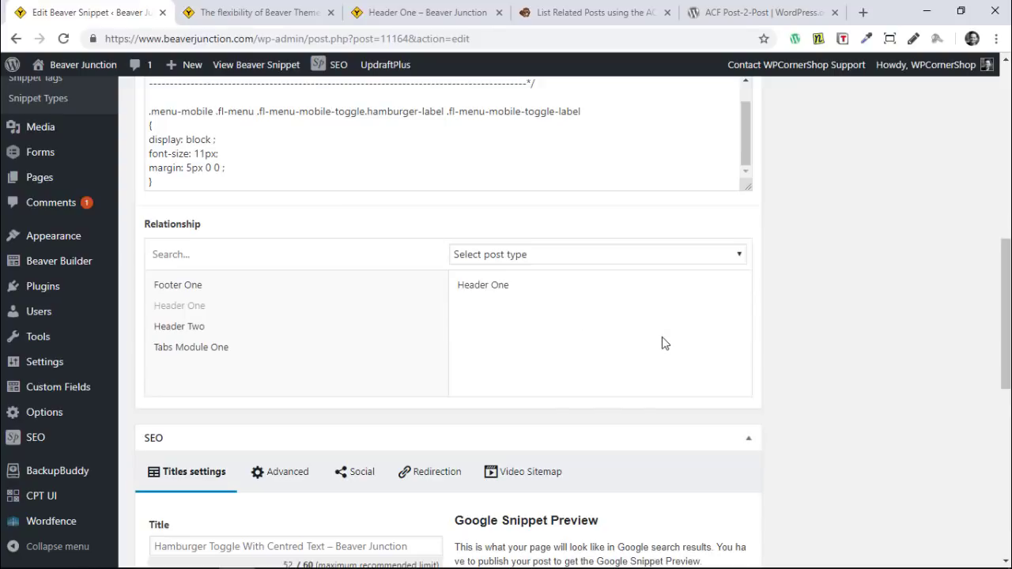
# - Review the snippet's BB Code and Header One relationship, then choose View Beaver Snippet
pyautogui.scroll(1, 583, 379)
pyautogui.scroll(2, 628, 382)
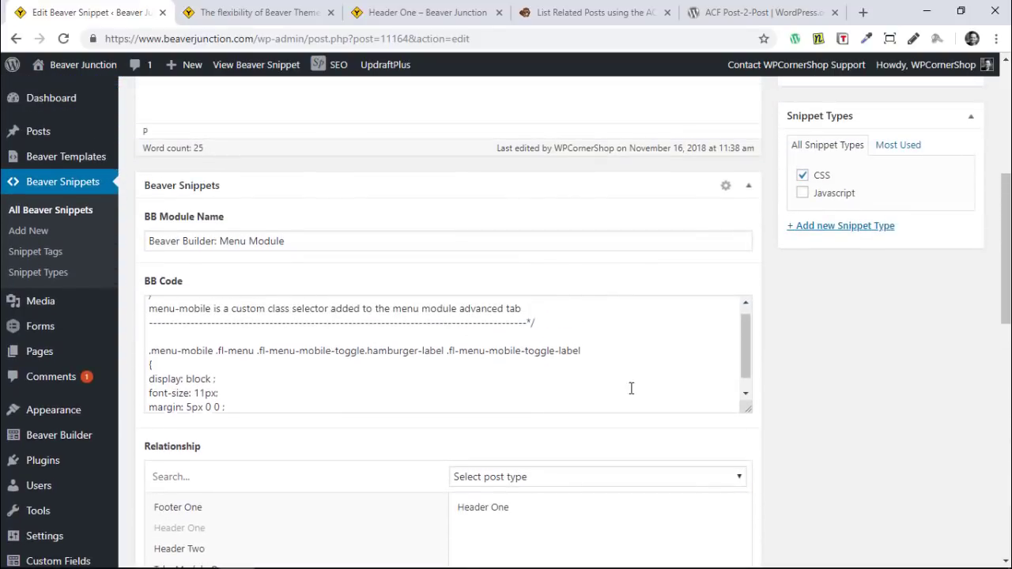
pyautogui.scroll(4, 631, 388)
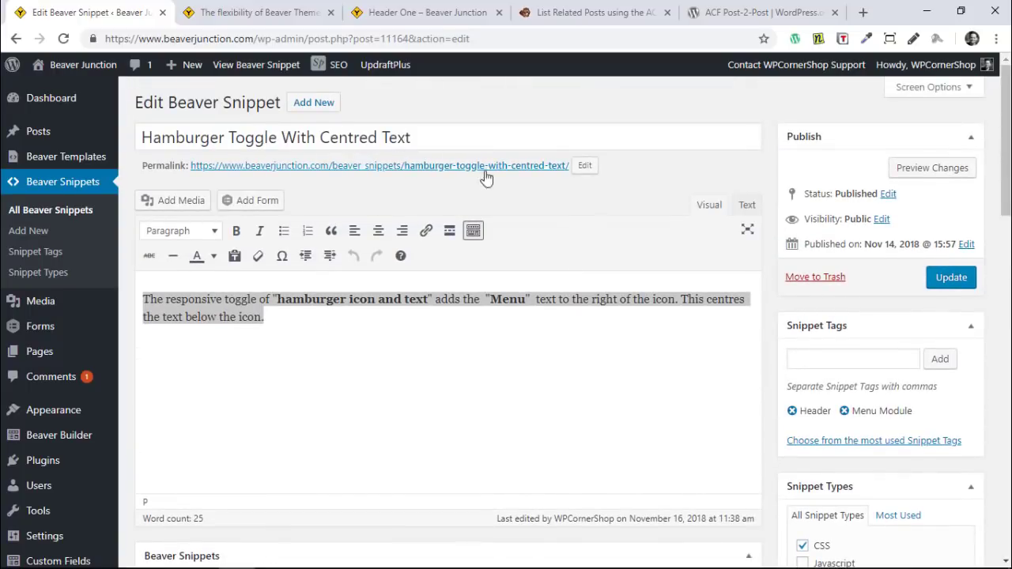
pyautogui.scroll(-5, 588, 283)
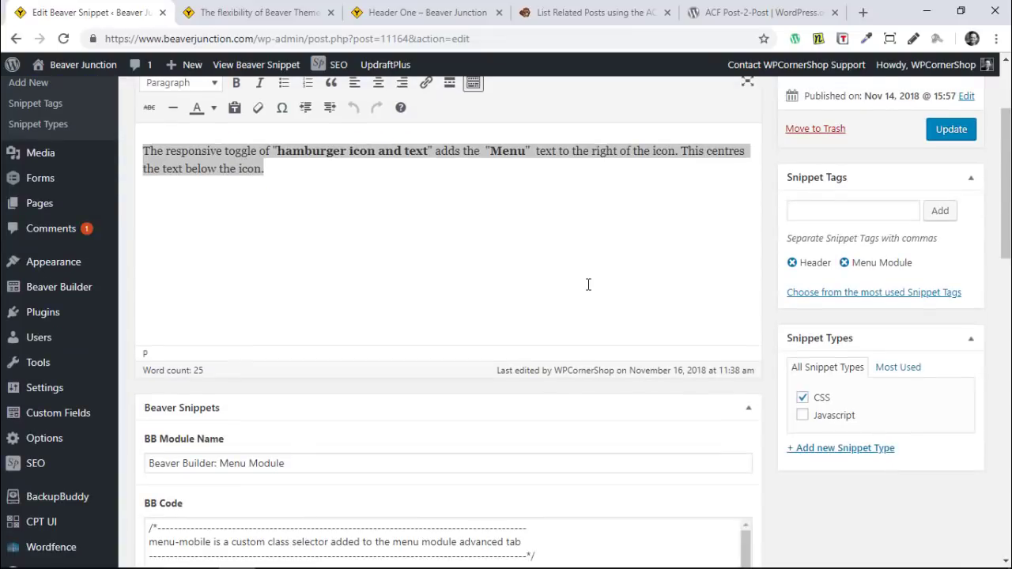
pyautogui.scroll(-1, 571, 374)
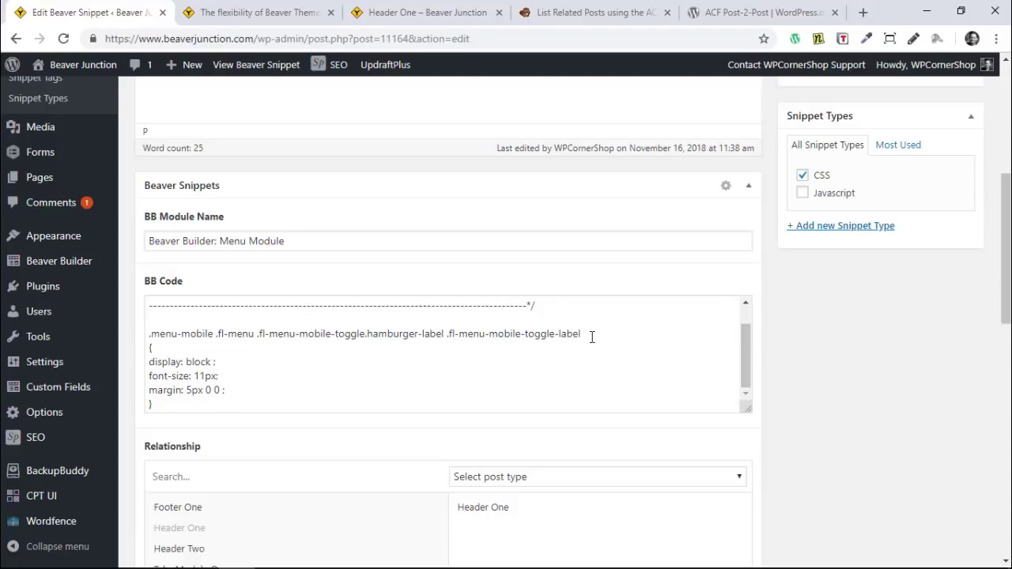
pyautogui.scroll(1, 591, 336)
pyautogui.scroll(5, 841, 384)
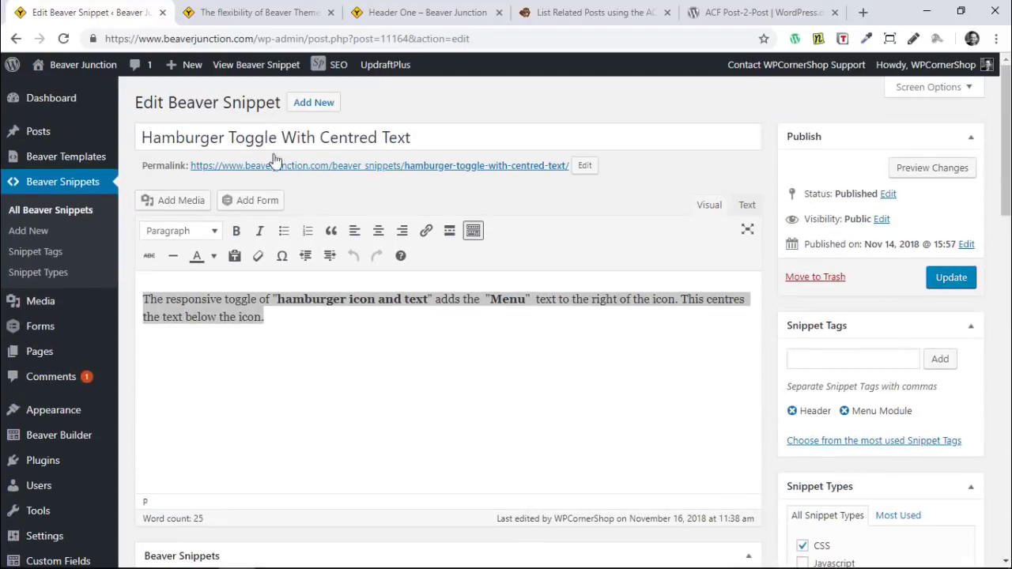
pyautogui.click(581, 360)
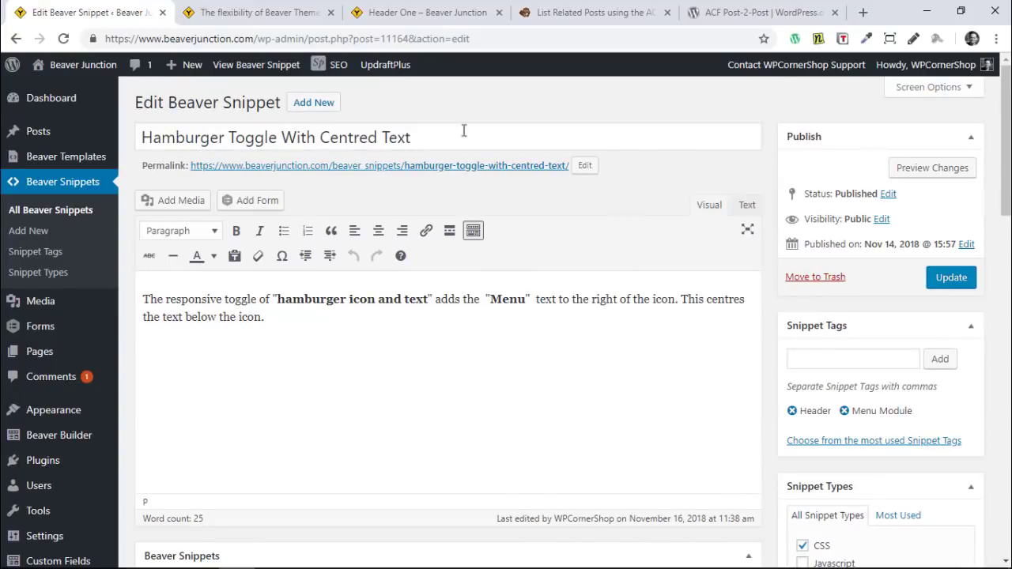
pyautogui.click(264, 68)
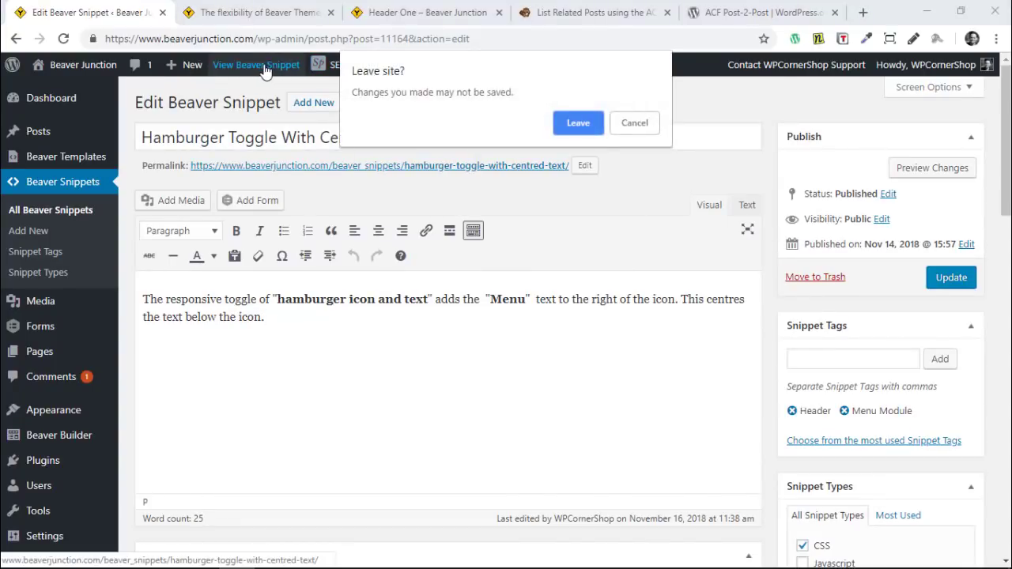
# - Leave the editor without saving and show the Beaver Builder admin-bar list of Themer layouts
pyautogui.click(577, 124)
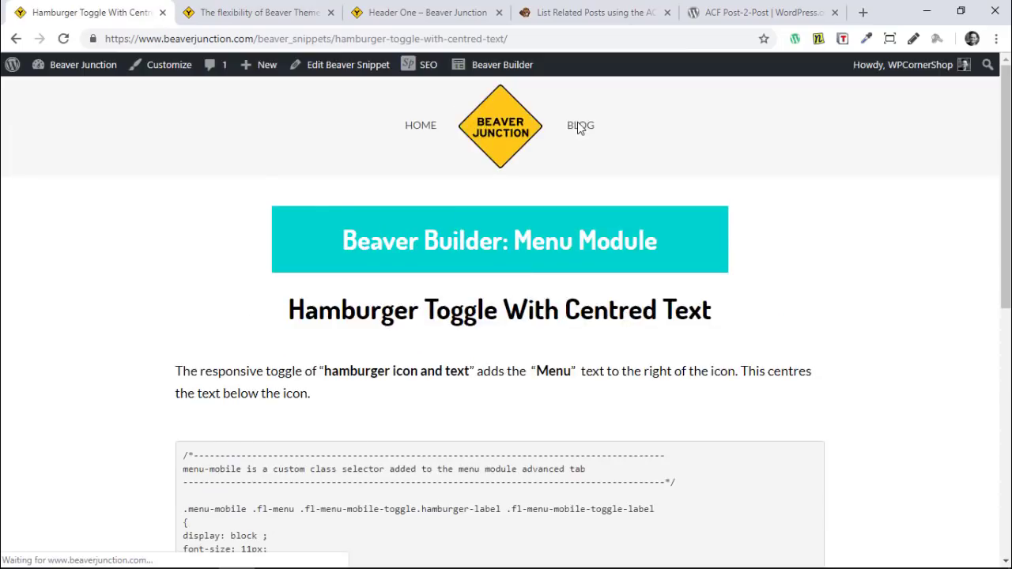
pyautogui.moveTo(521, 72)
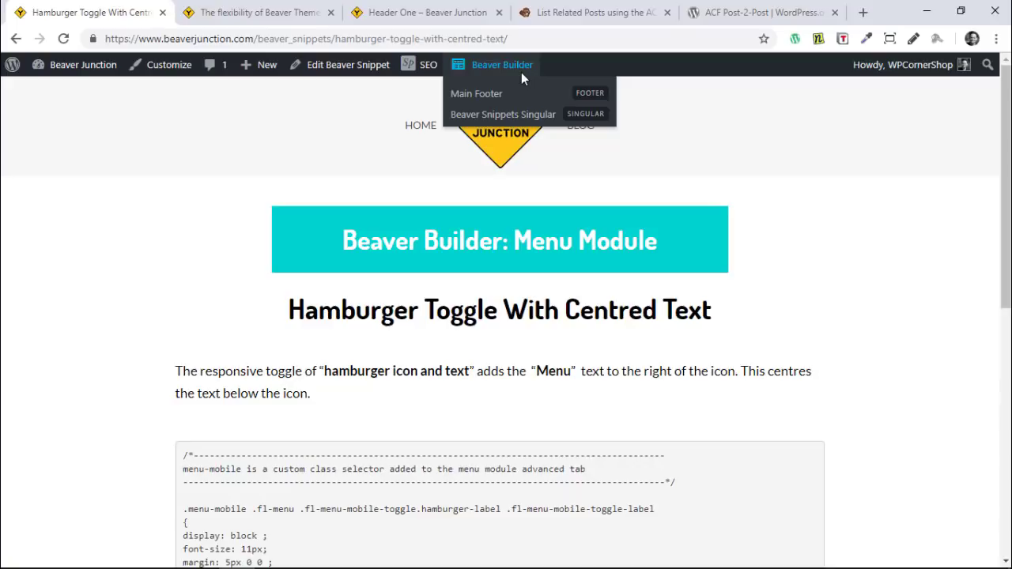
# - Open the Beaver Snippets Singular layout, check its Beaver Snippet preview choices, and scroll to the templates list
pyautogui.click(507, 116)
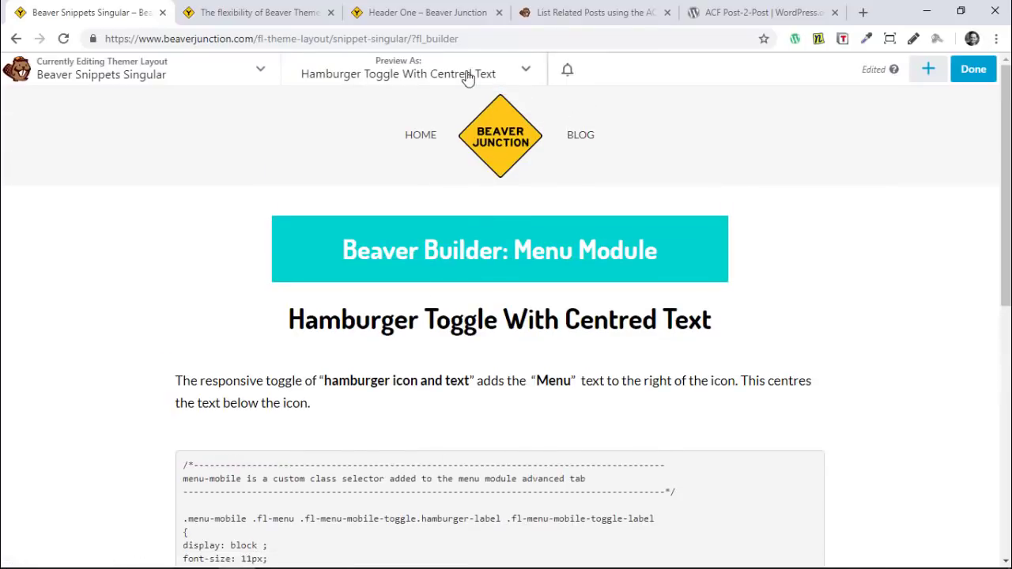
pyautogui.click(498, 76)
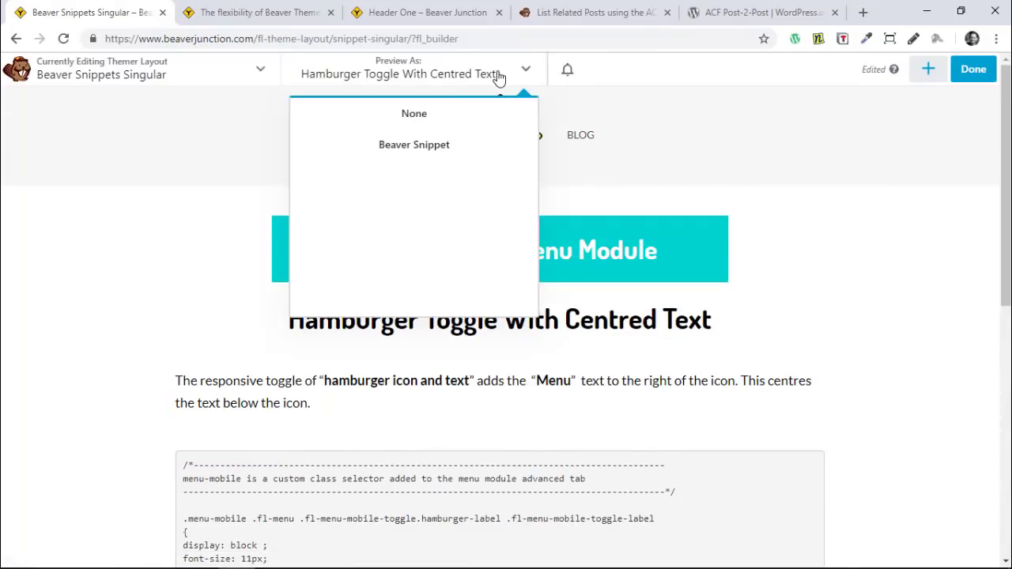
pyautogui.click(448, 146)
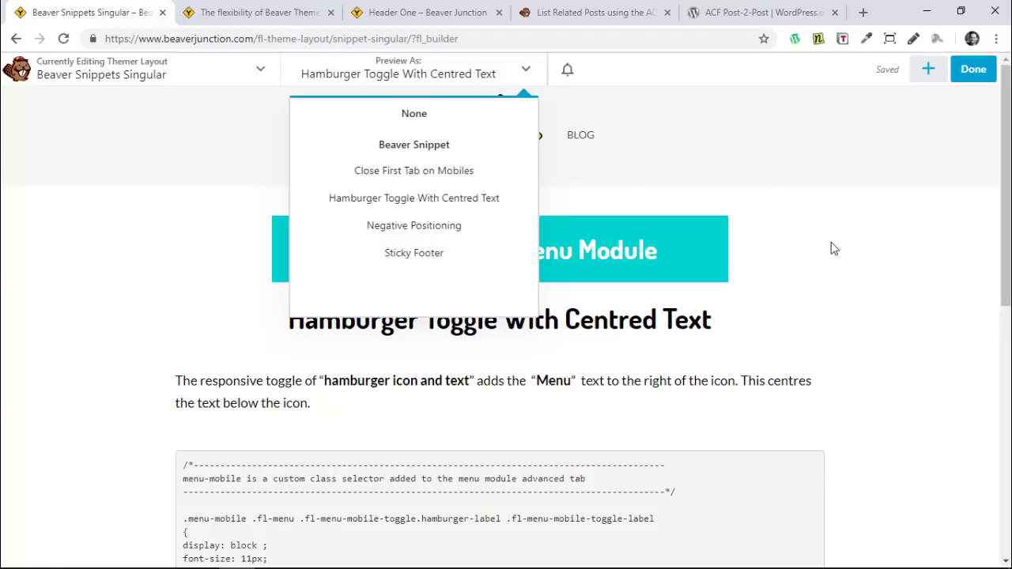
pyautogui.scroll(-2, 827, 253)
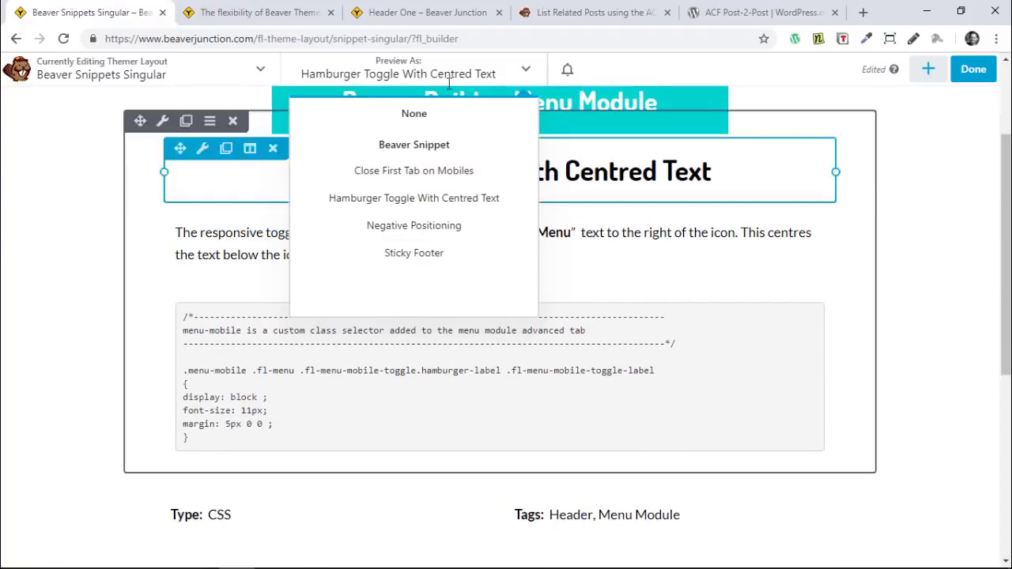
pyautogui.click(528, 75)
pyautogui.scroll(-2, 583, 264)
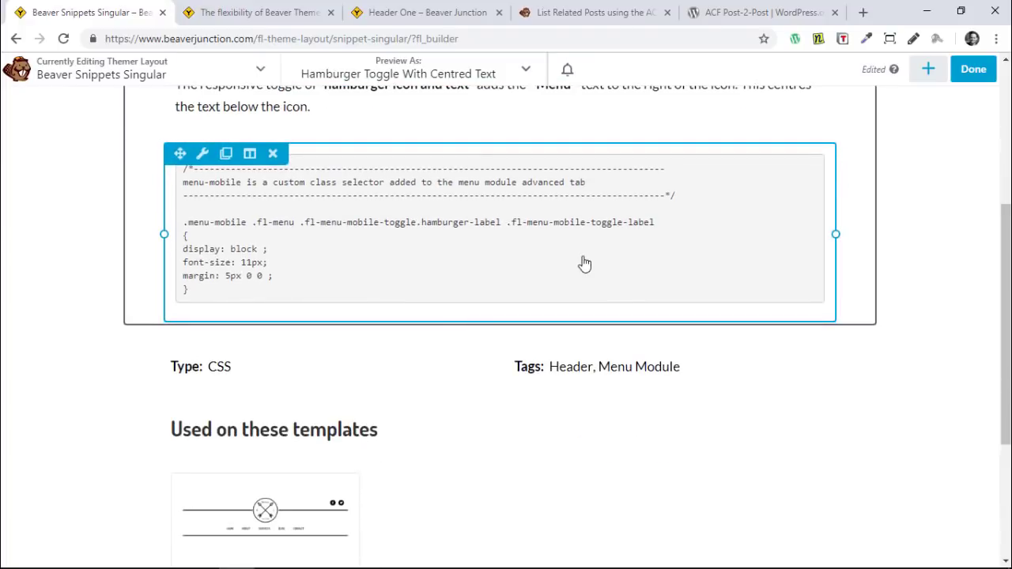
pyautogui.scroll(-1, 529, 288)
pyautogui.scroll(-1, 529, 289)
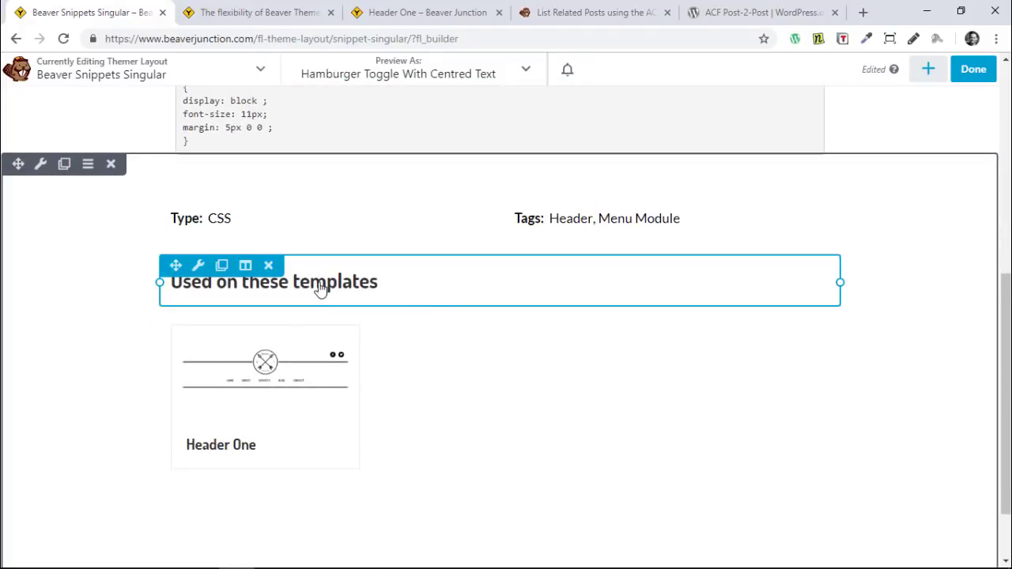
# - In the related-templates posts module, confirm the source is ACF Relationship with type Relationship and check its field key
pyautogui.click(290, 427)
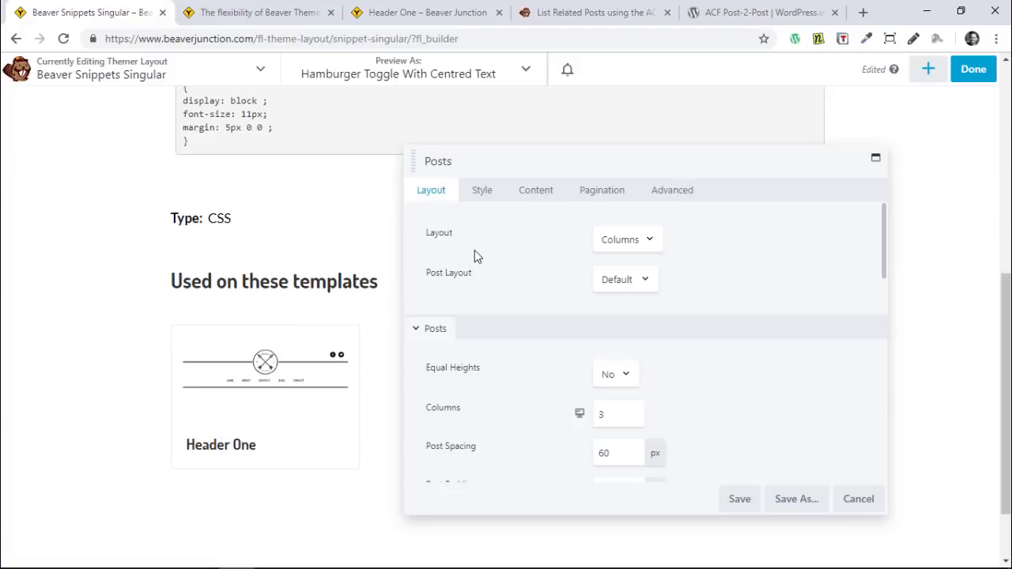
pyautogui.click(541, 195)
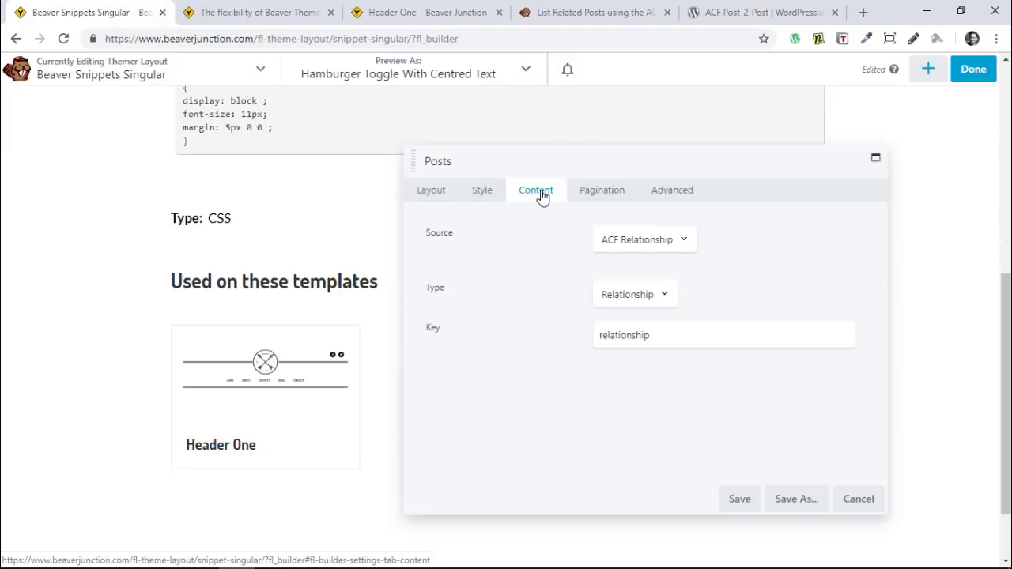
pyautogui.click(684, 241)
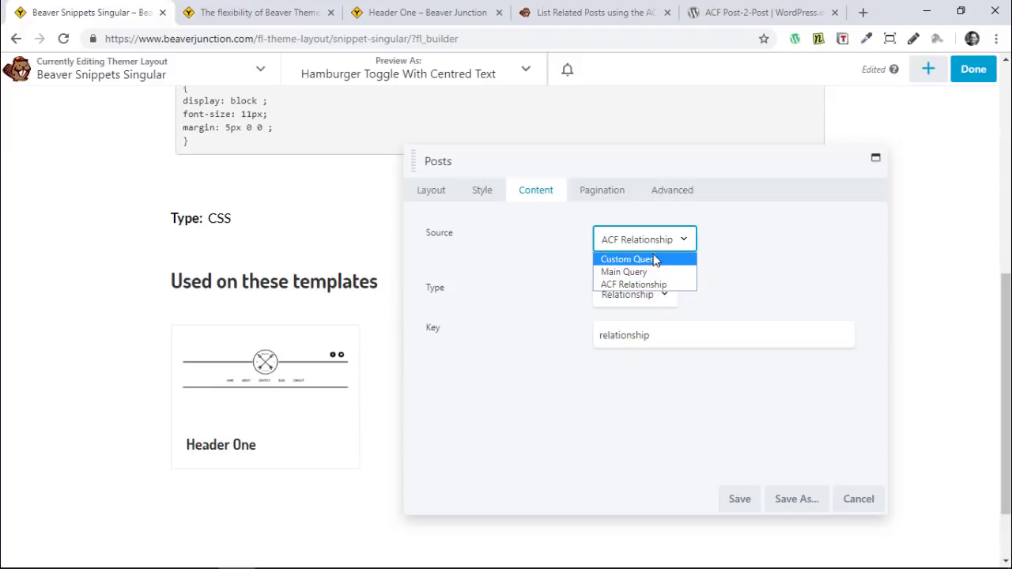
pyautogui.click(653, 284)
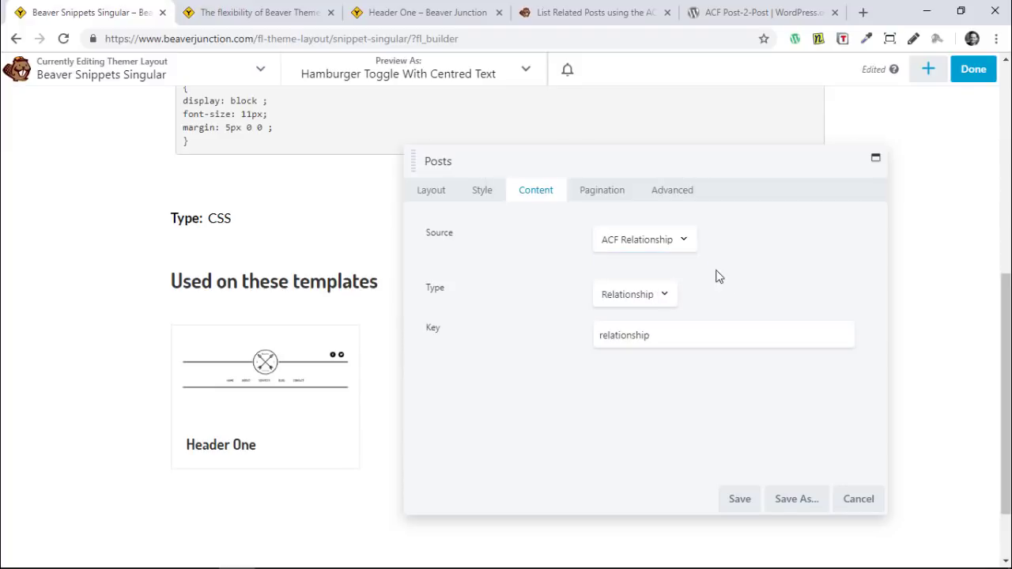
pyautogui.click(664, 297)
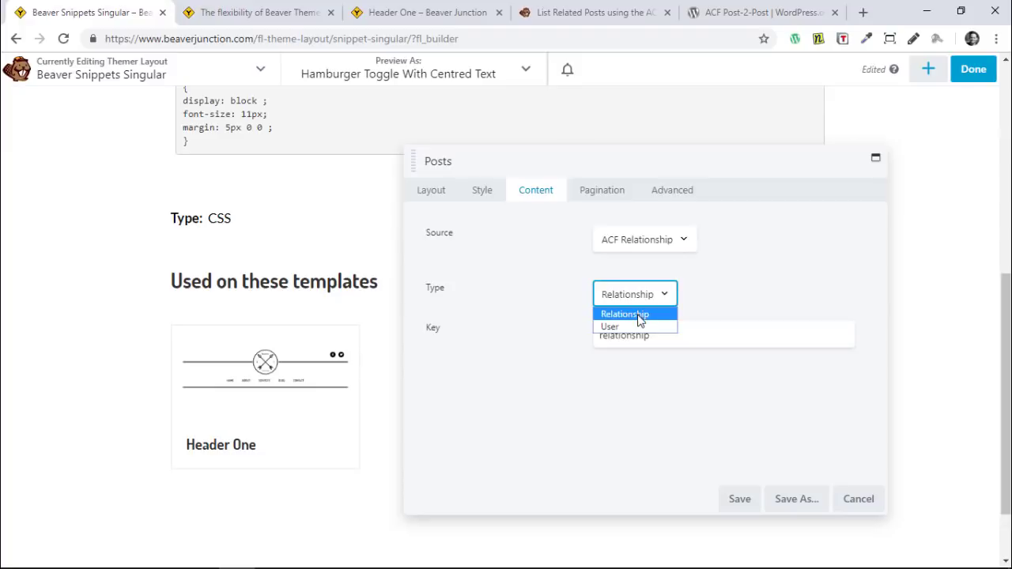
pyautogui.click(674, 317)
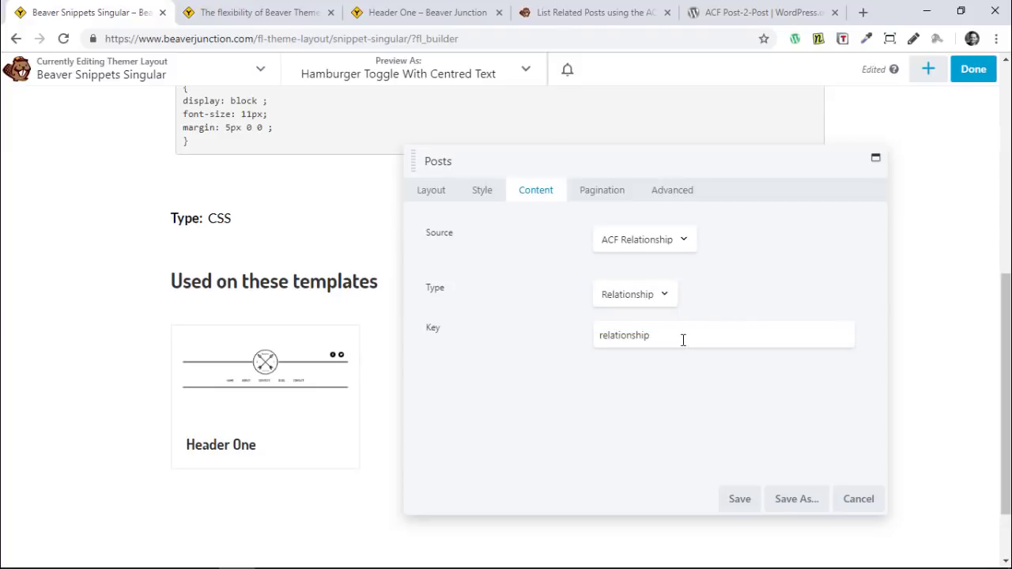
pyautogui.moveTo(658, 334); pyautogui.dragTo(585, 343)
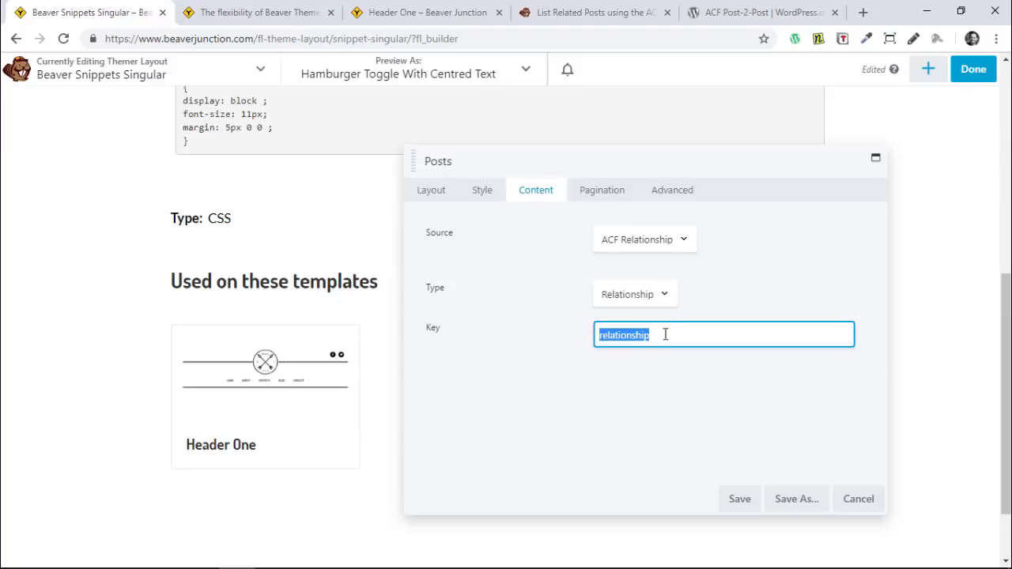
pyautogui.click(553, 376)
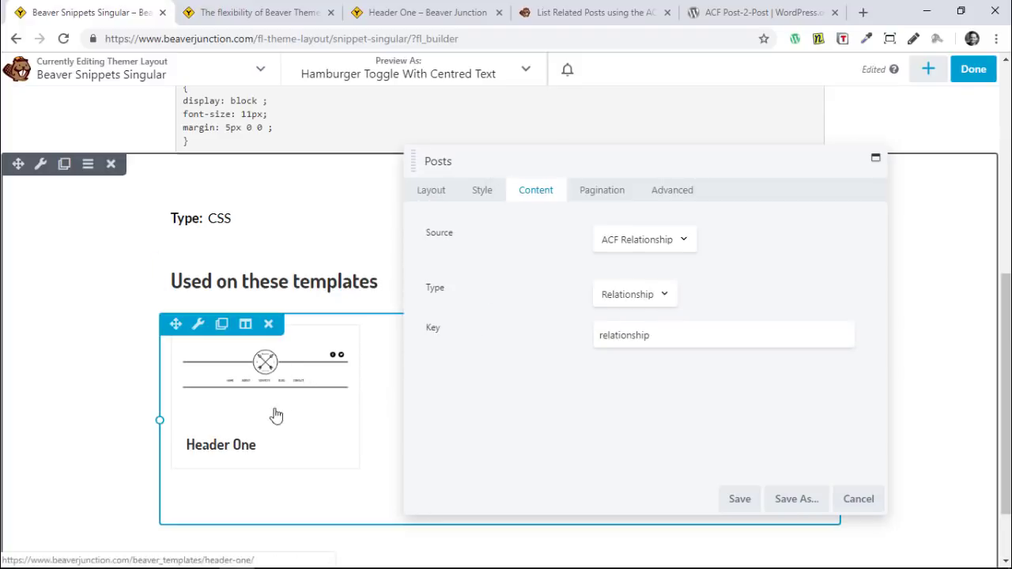
# - Review the module's layout settings, then cancel to close the posts list settings
pyautogui.click(433, 192)
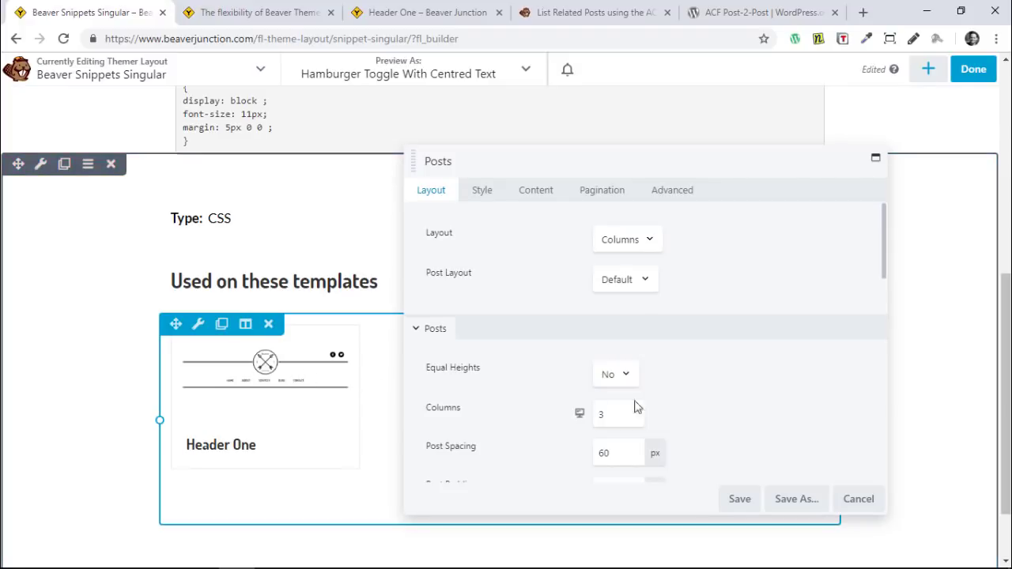
pyautogui.scroll(-3, 731, 380)
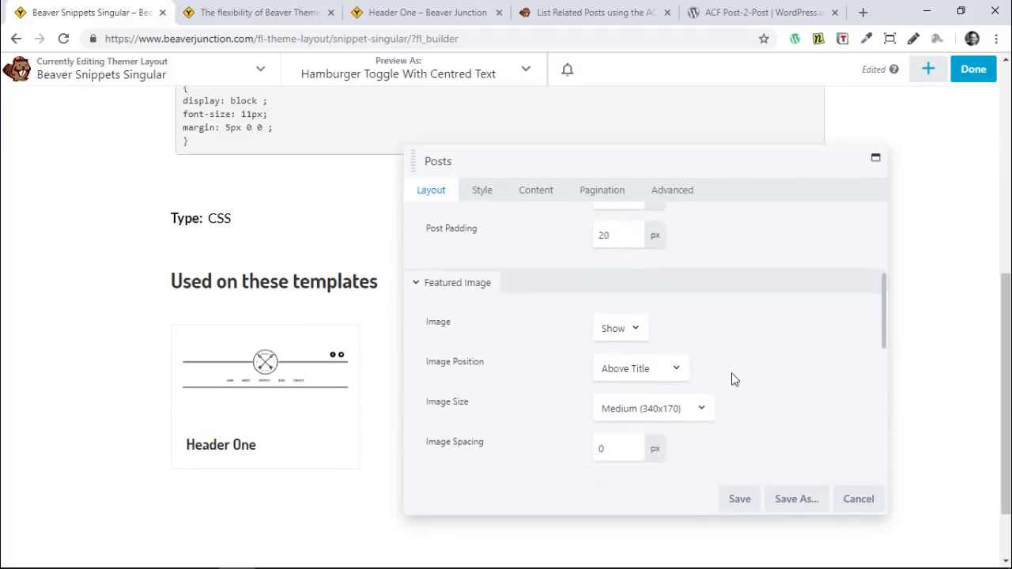
pyautogui.scroll(-5, 732, 380)
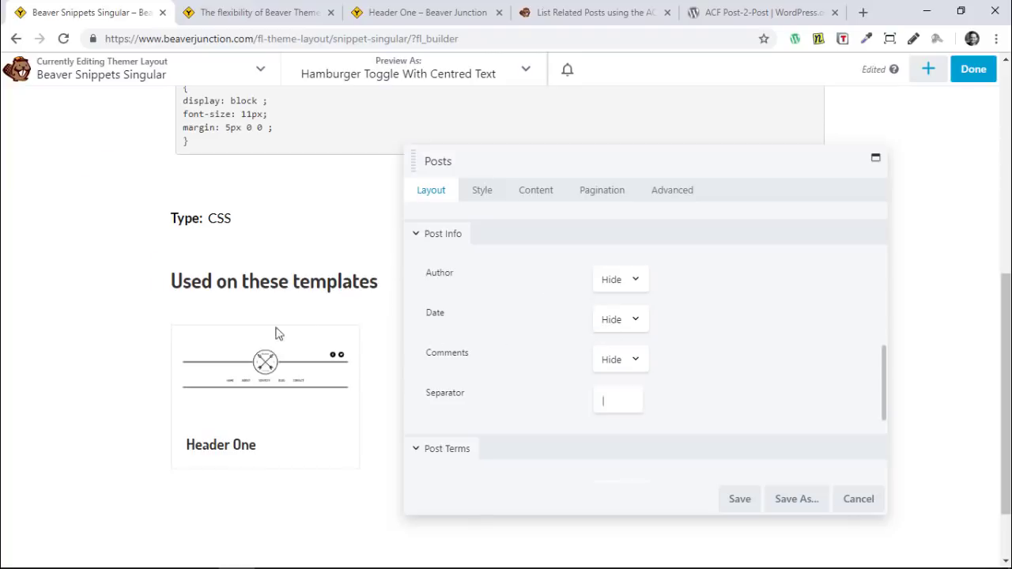
pyautogui.scroll(-2, 741, 305)
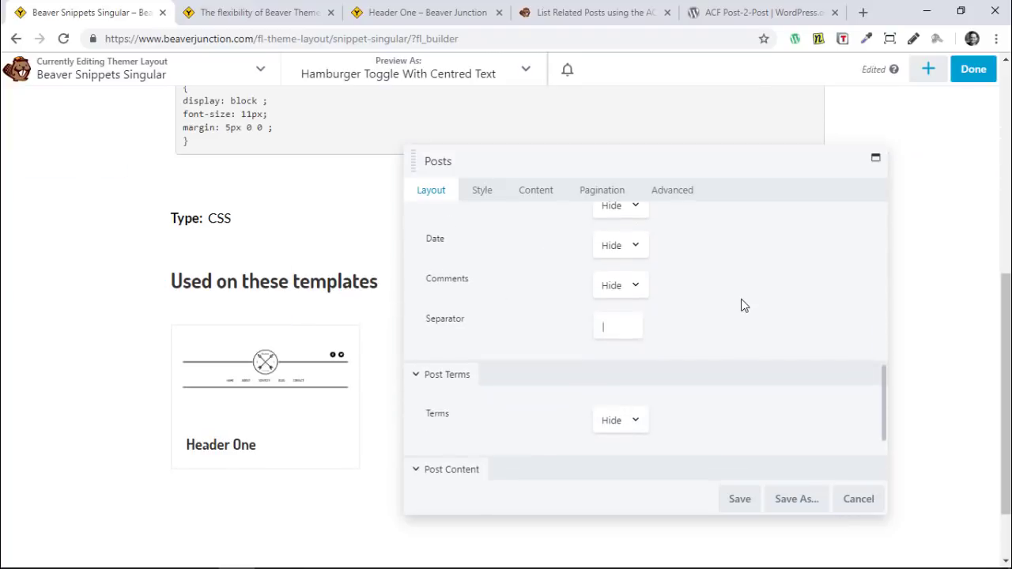
pyautogui.scroll(-4, 739, 305)
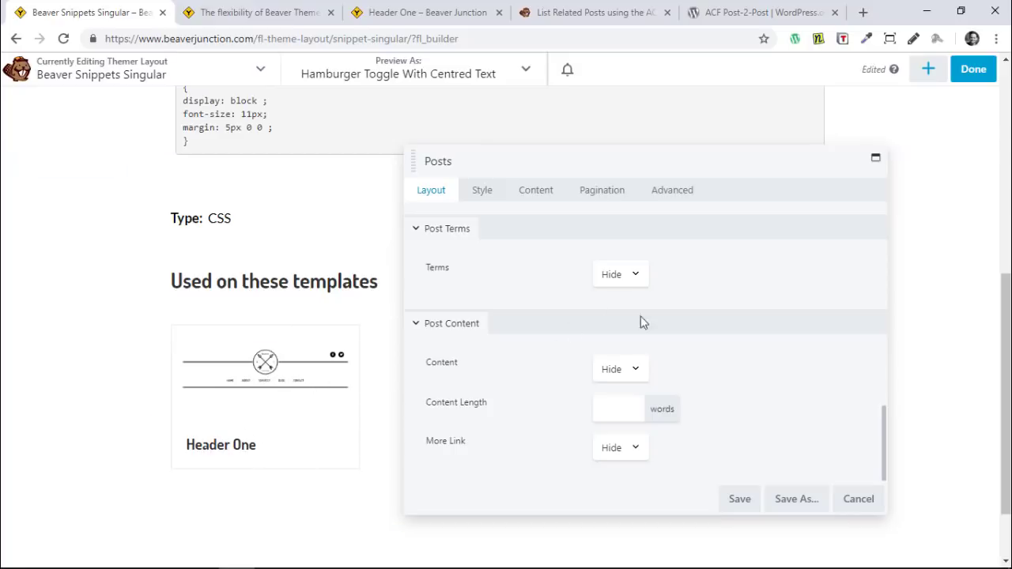
pyautogui.click(856, 500)
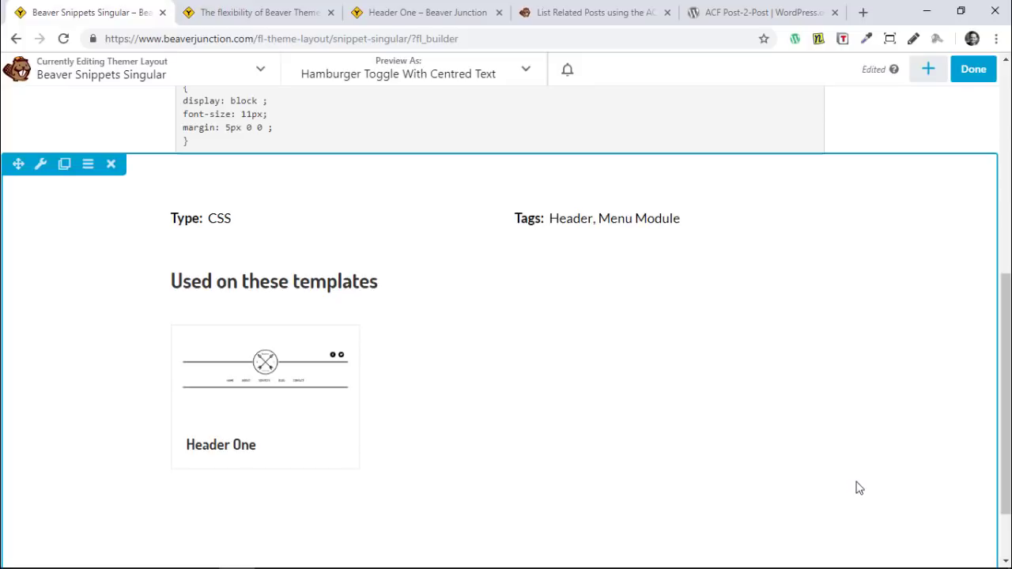
pyautogui.scroll(3, 429, 311)
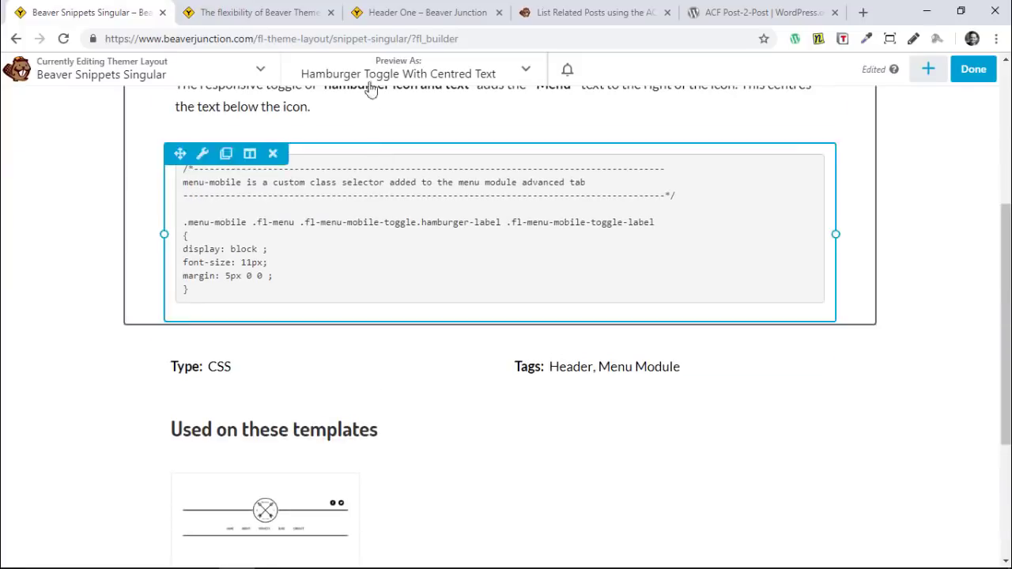
# - Return to the Header One page and view Related Snippets: Negative Positioning and Hamburger Toggle With Centred Text
pyautogui.click(403, 12)
pyautogui.scroll(-5, 638, 357)
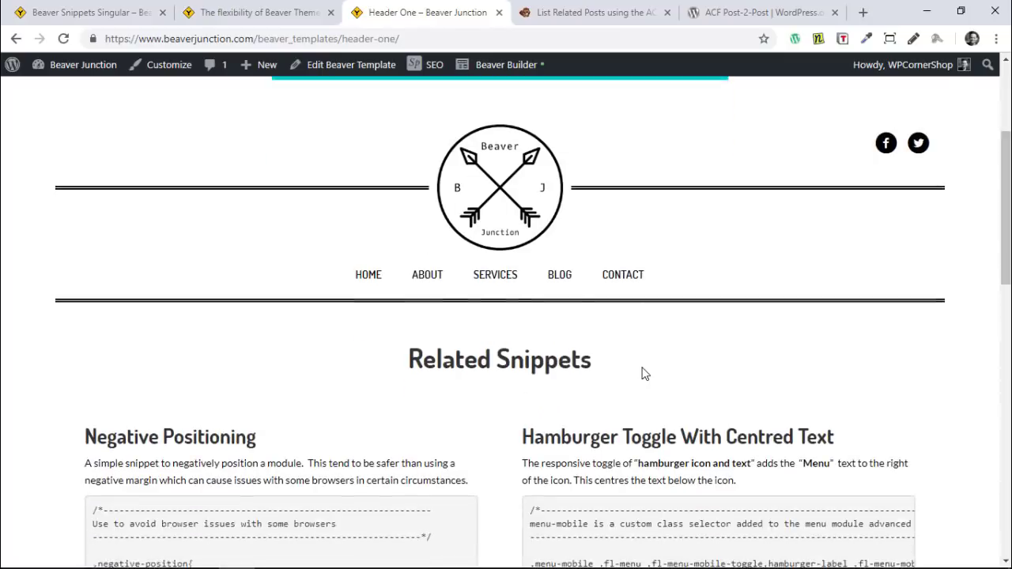
pyautogui.scroll(3, 635, 380)
pyautogui.scroll(2, 637, 381)
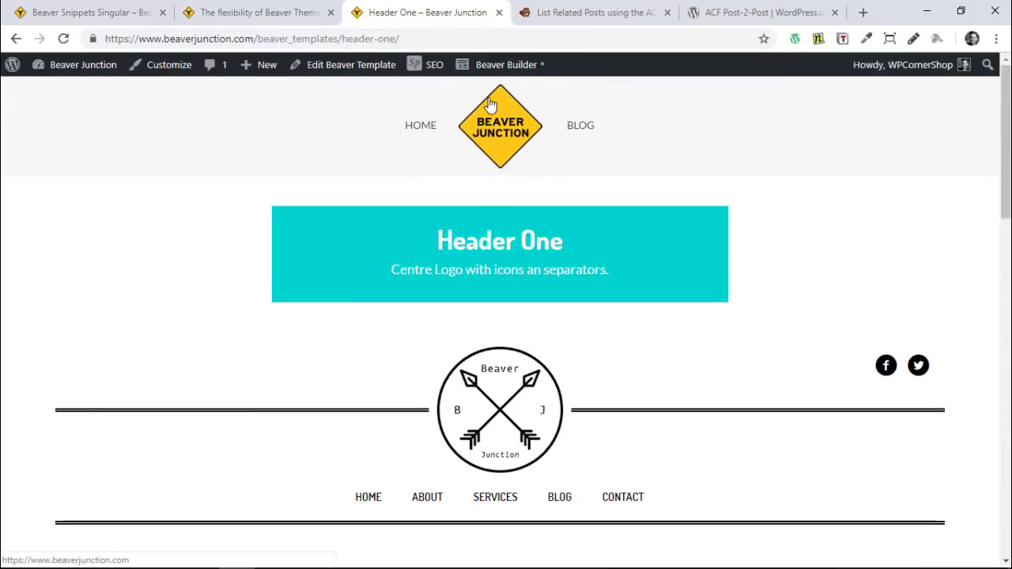
pyautogui.scroll(-5, 390, 332)
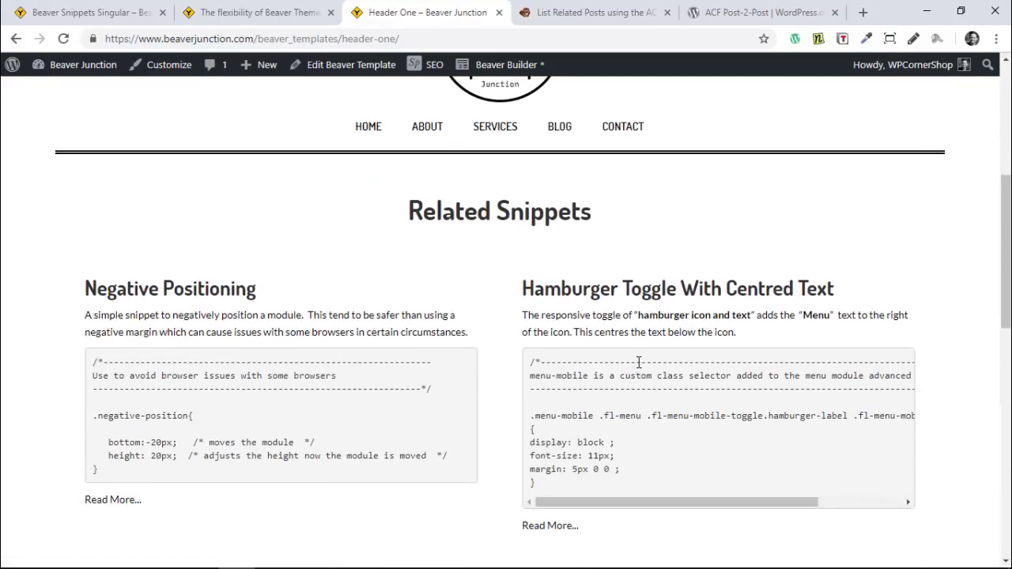
pyautogui.scroll(5, 632, 361)
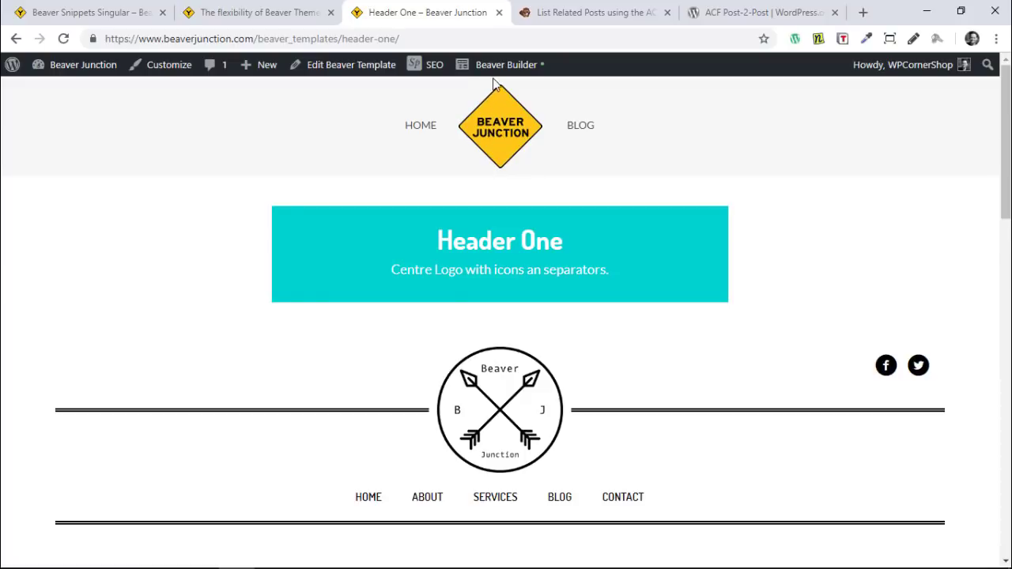
pyautogui.moveTo(492, 72)
pyautogui.scroll(-2, 708, 225)
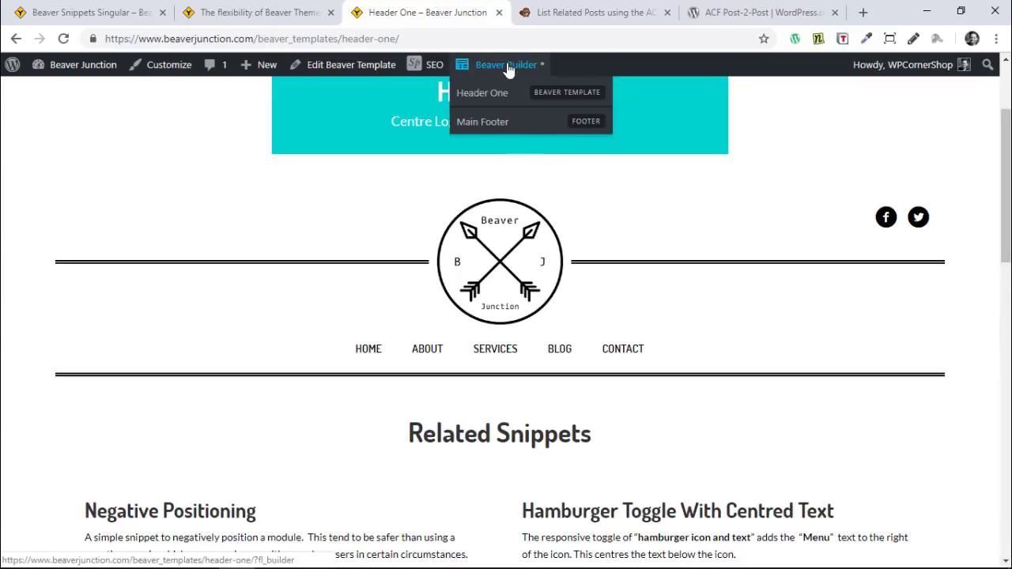
# - Open Header One in Beaver Builder, scroll to Related Snippets, and open the related code template
pyautogui.click(495, 96)
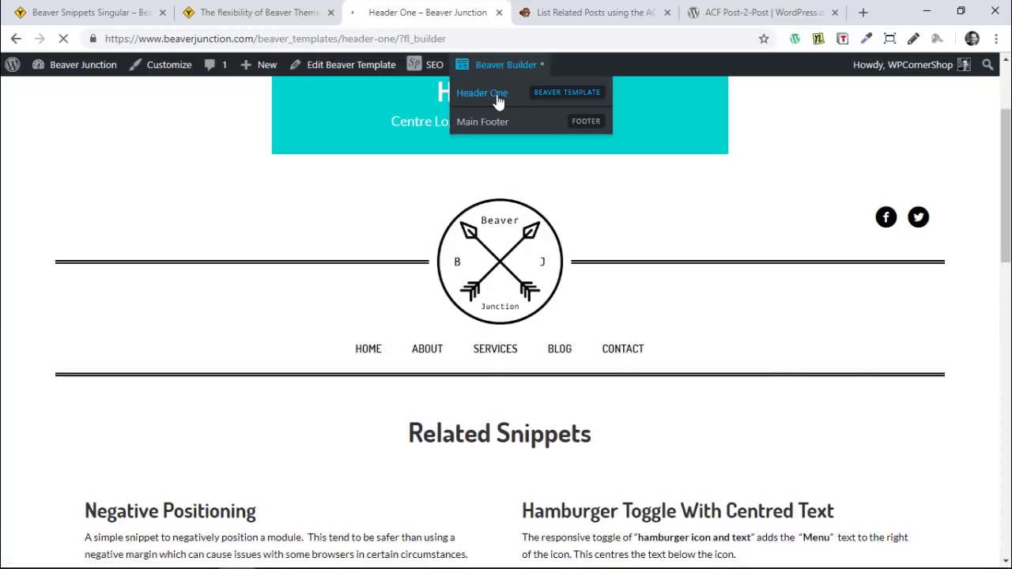
pyautogui.scroll(-2, 562, 257)
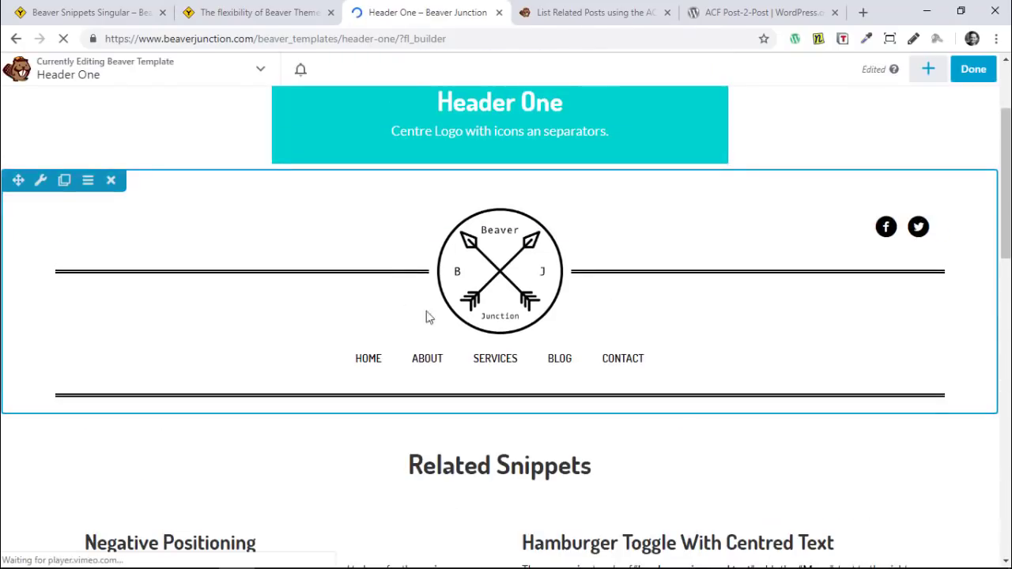
pyautogui.scroll(-3, 497, 390)
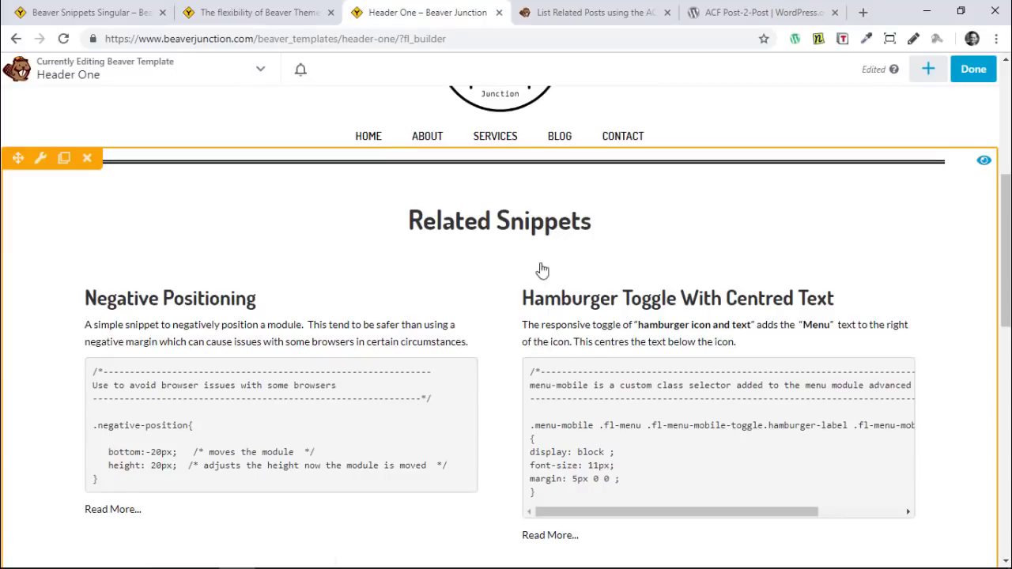
pyautogui.scroll(3, 621, 251)
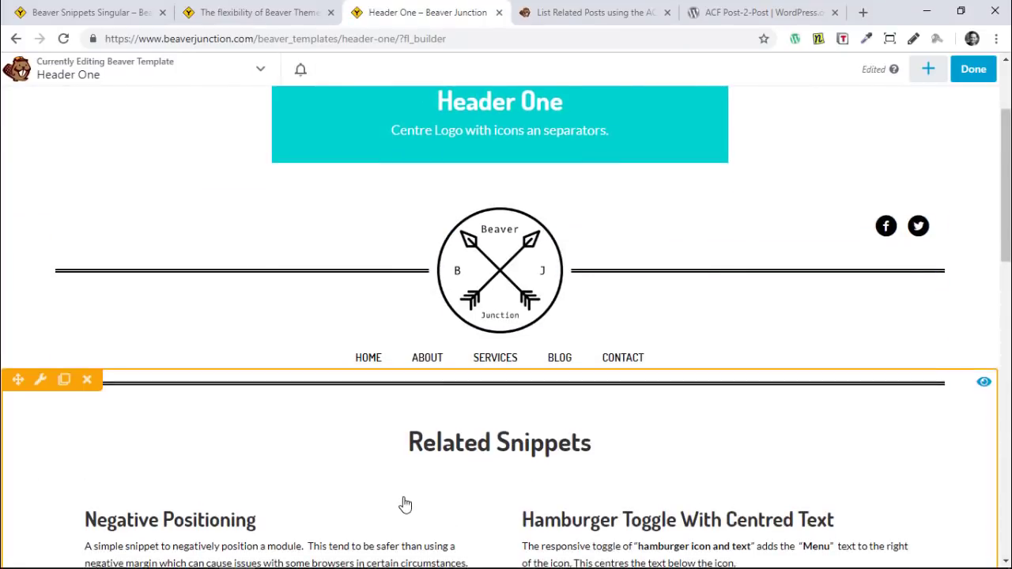
pyautogui.scroll(-2, 404, 503)
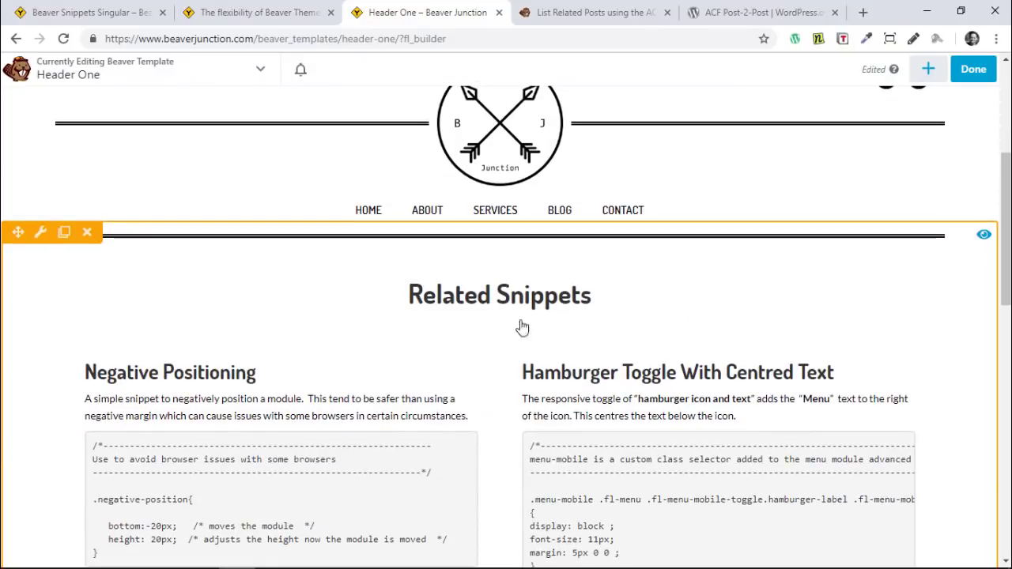
pyautogui.scroll(-2, 502, 338)
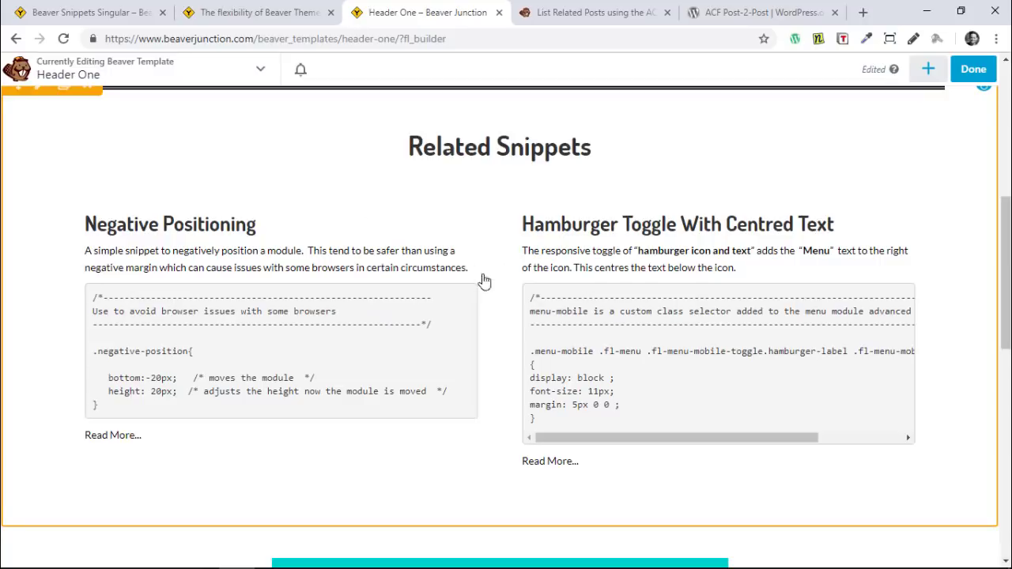
pyautogui.scroll(2, 482, 282)
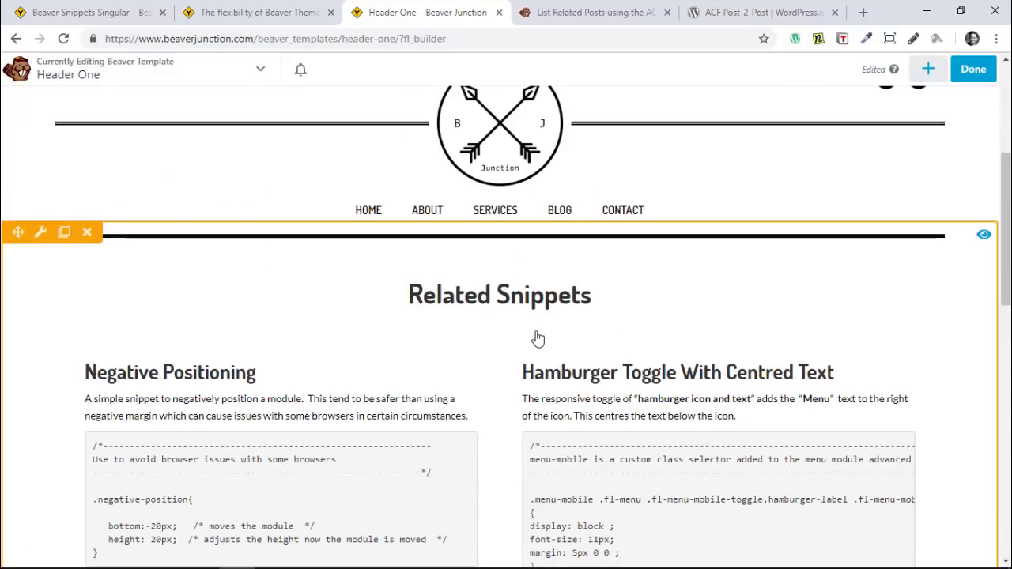
pyautogui.scroll(-1, 578, 362)
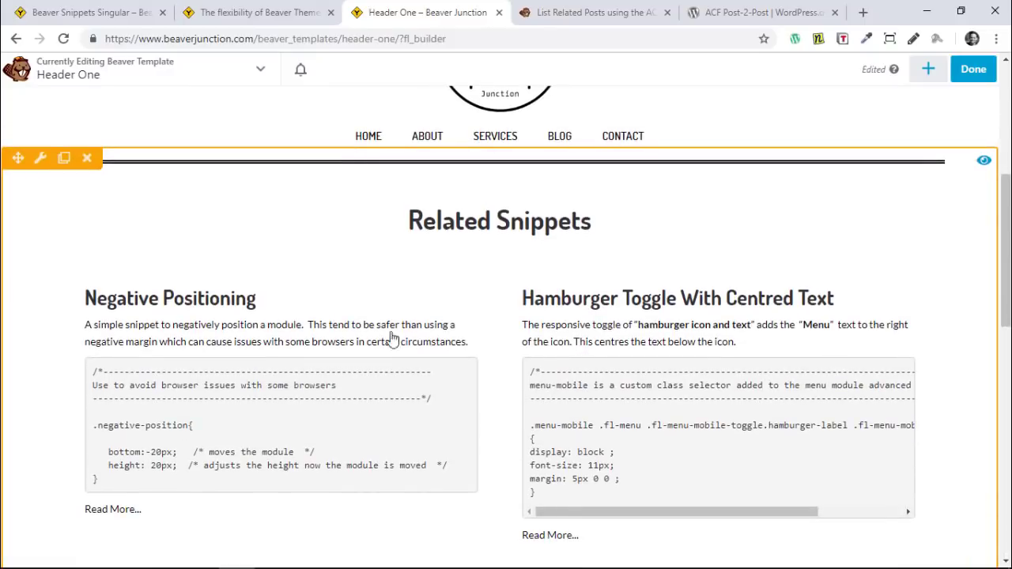
pyautogui.click(449, 403)
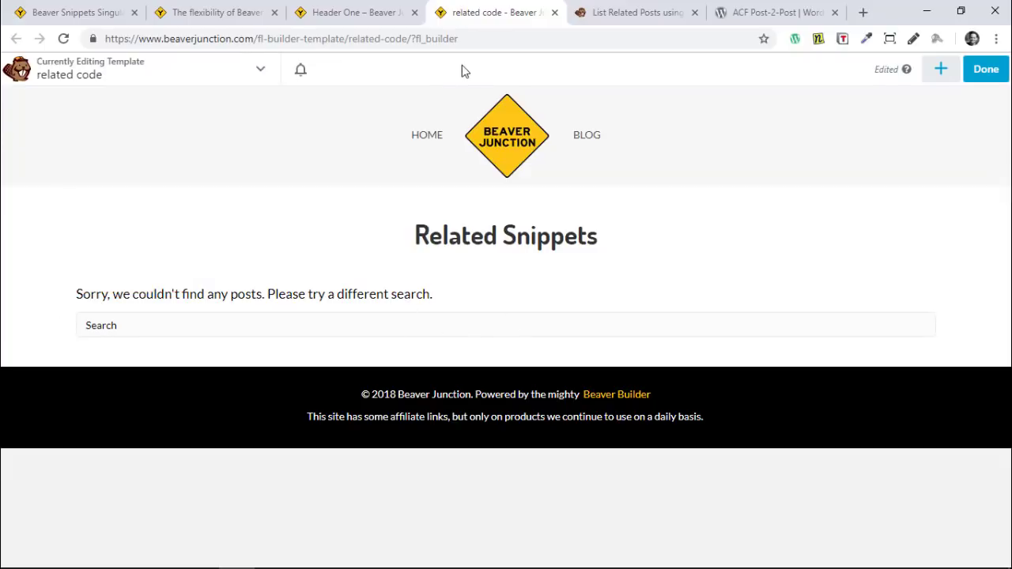
# - Open the Related Snippets posts module and confirm its ACF Relationship key is 'relationship'
pyautogui.click(481, 314)
pyautogui.click(487, 198)
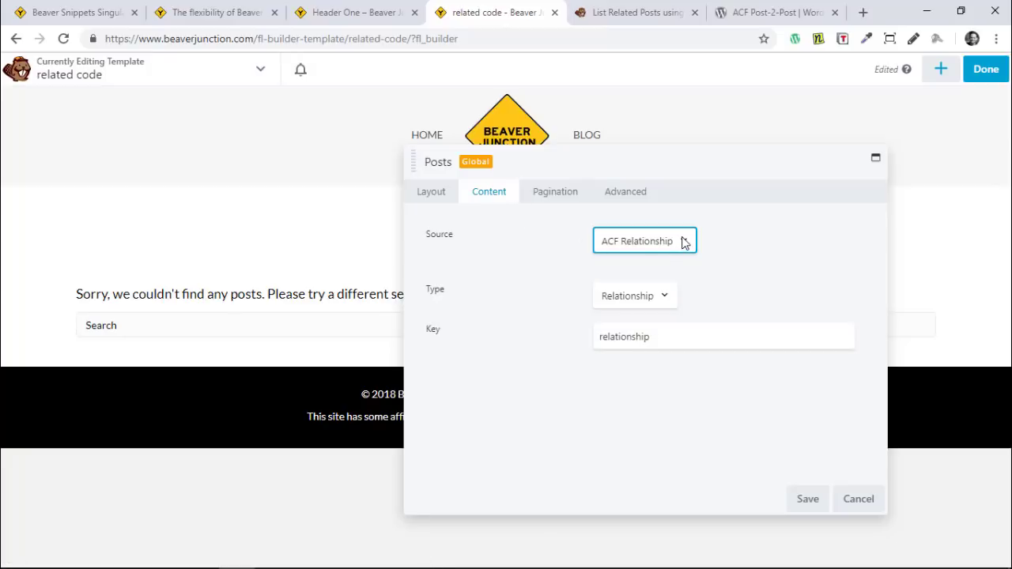
pyautogui.moveTo(668, 343); pyautogui.dragTo(577, 338)
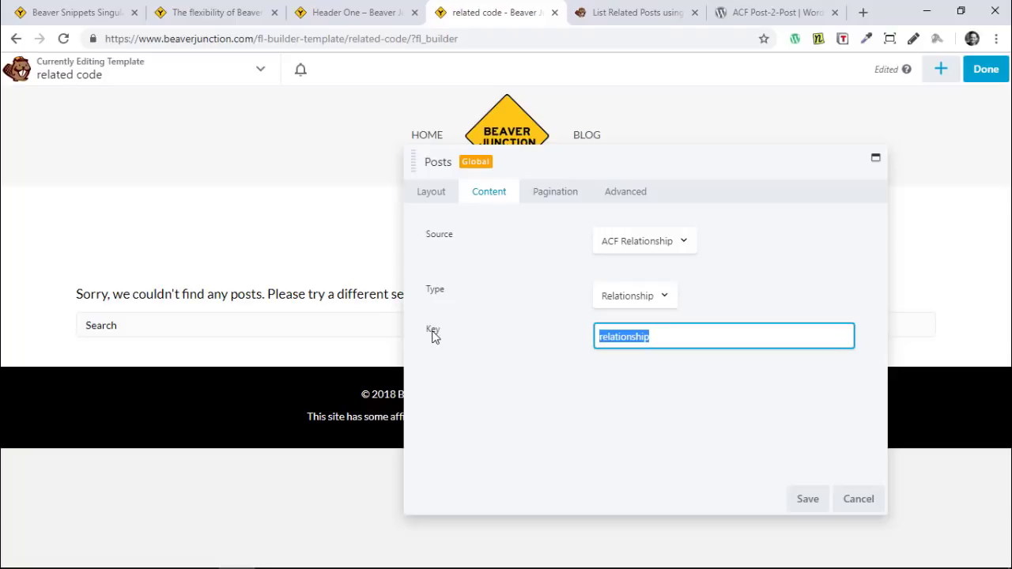
# - Keep the post layout set to Custom and open the Custom Post Layout editor
pyautogui.click(434, 197)
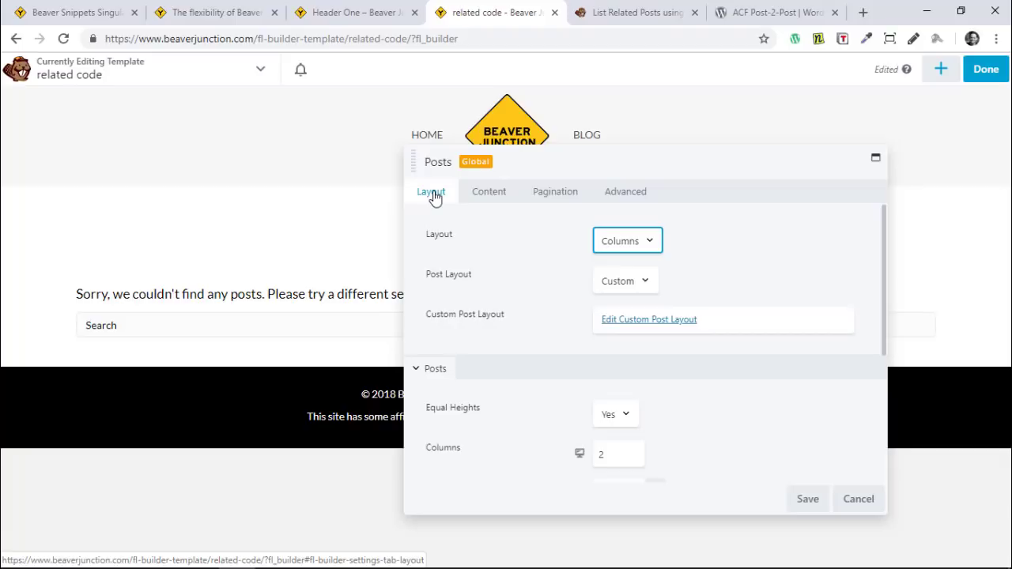
pyautogui.click(636, 286)
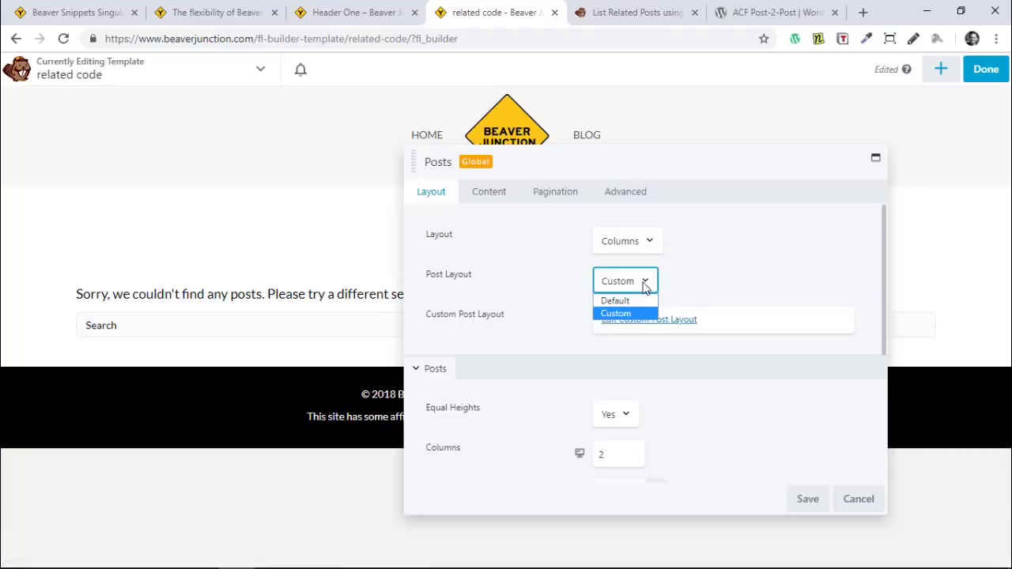
pyautogui.click(736, 277)
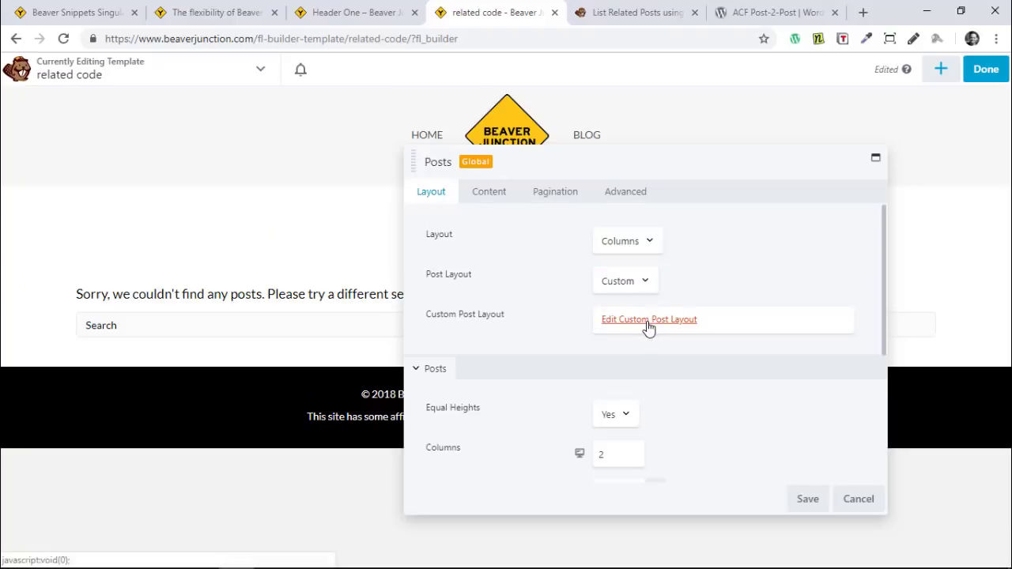
pyautogui.click(648, 321)
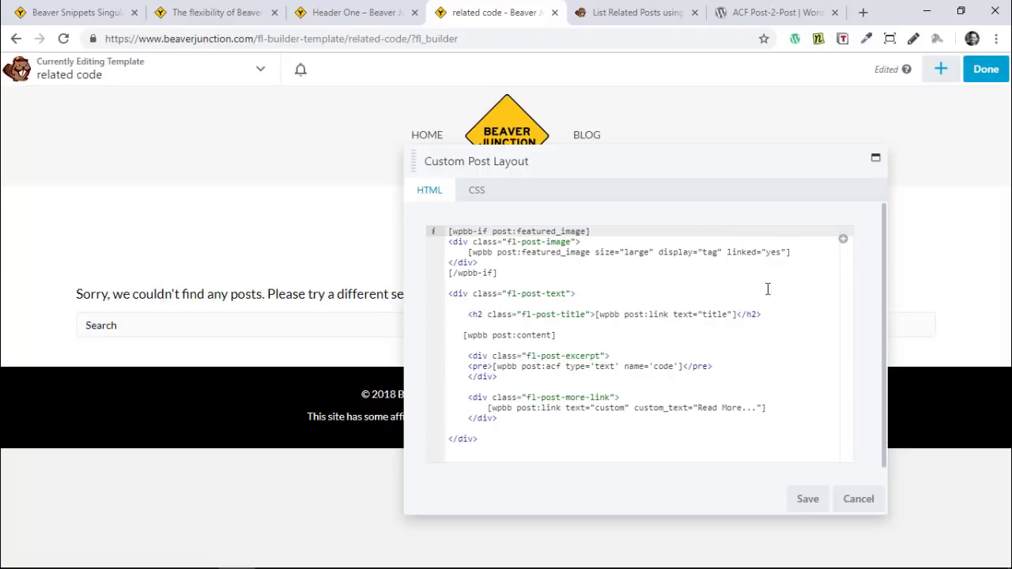
# - Insert the post content field into the layout code and position the caret at the end of the pre line
pyautogui.click(844, 245)
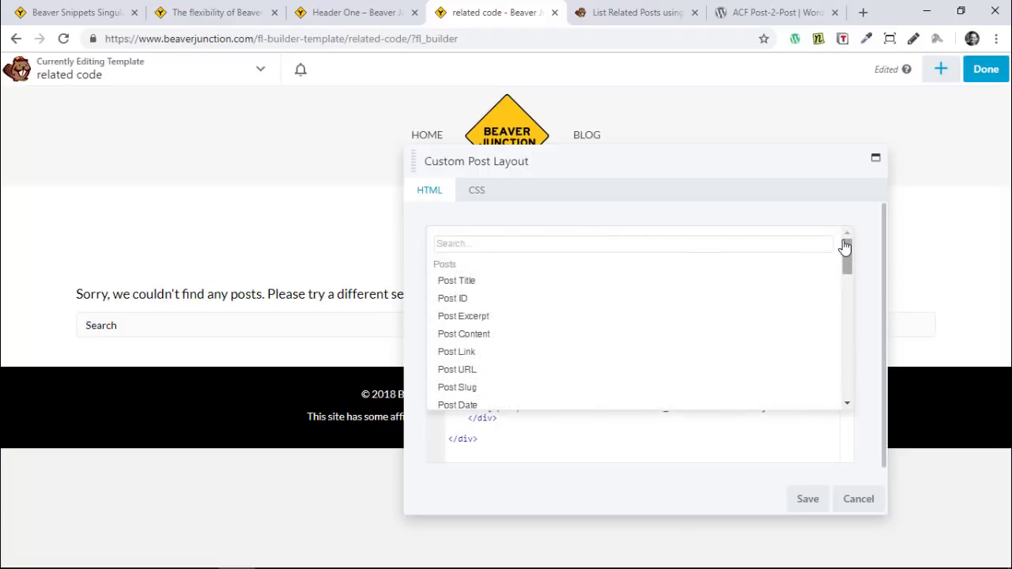
pyautogui.moveTo(479, 334)
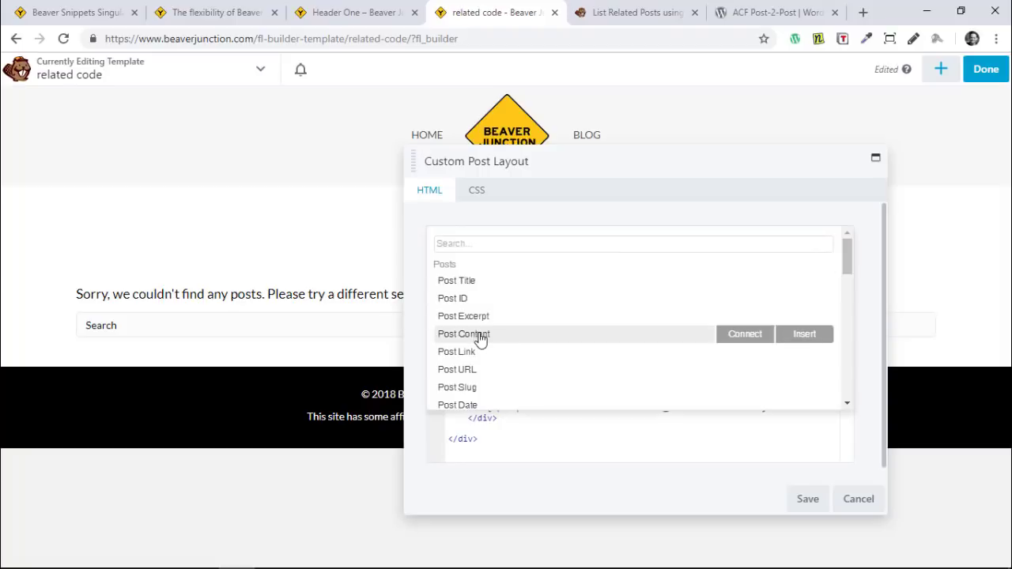
pyautogui.click(795, 339)
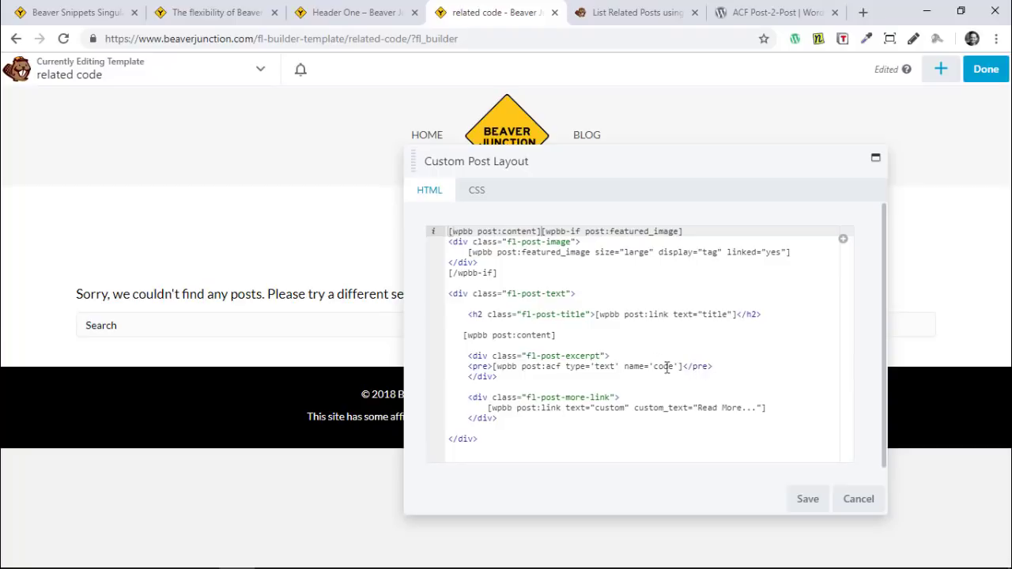
pyautogui.moveTo(682, 366); pyautogui.dragTo(487, 366)
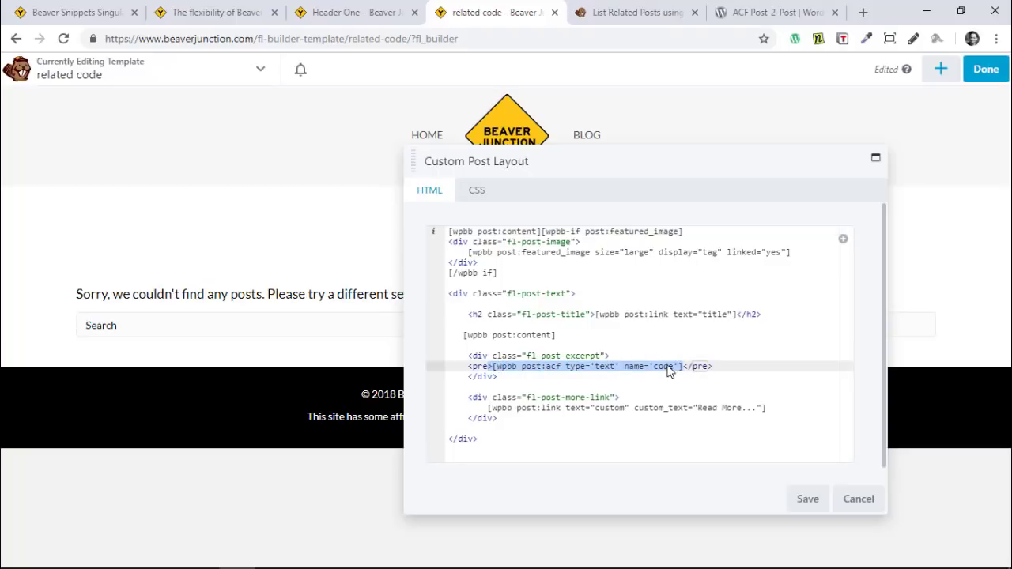
pyautogui.click(494, 376)
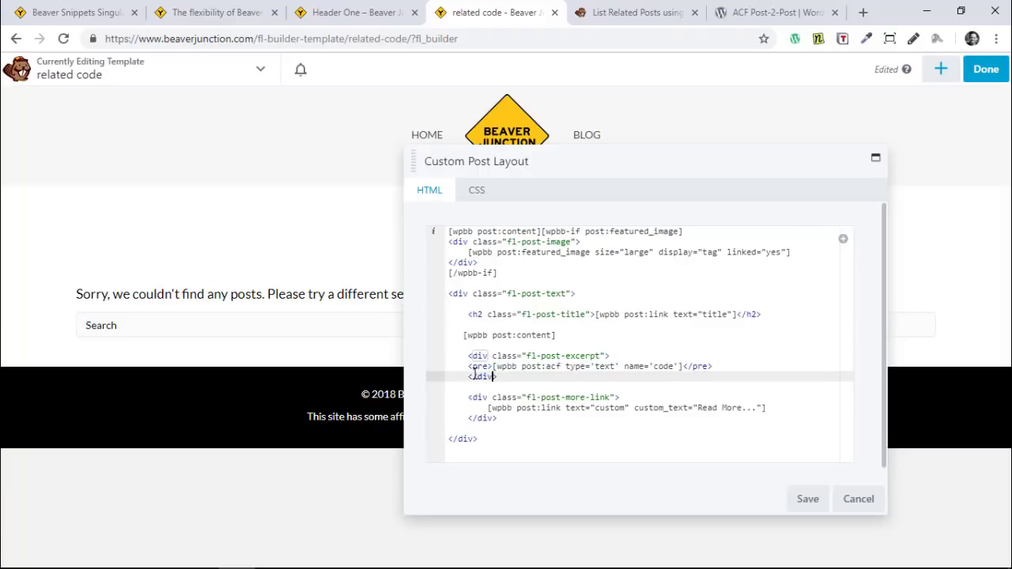
pyautogui.click(474, 366)
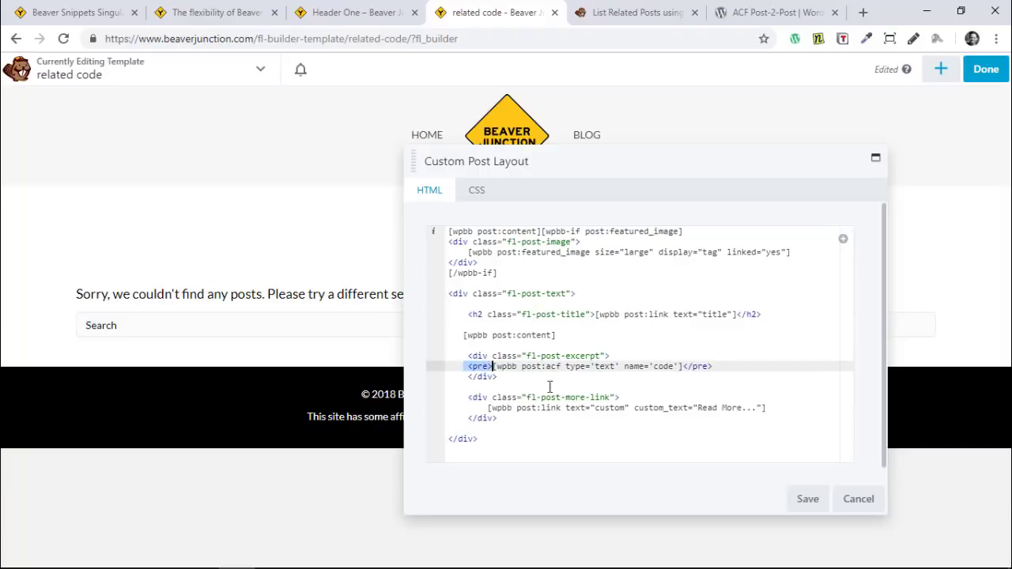
pyautogui.moveTo(750, 370); pyautogui.dragTo(679, 370)
pyautogui.click(738, 333)
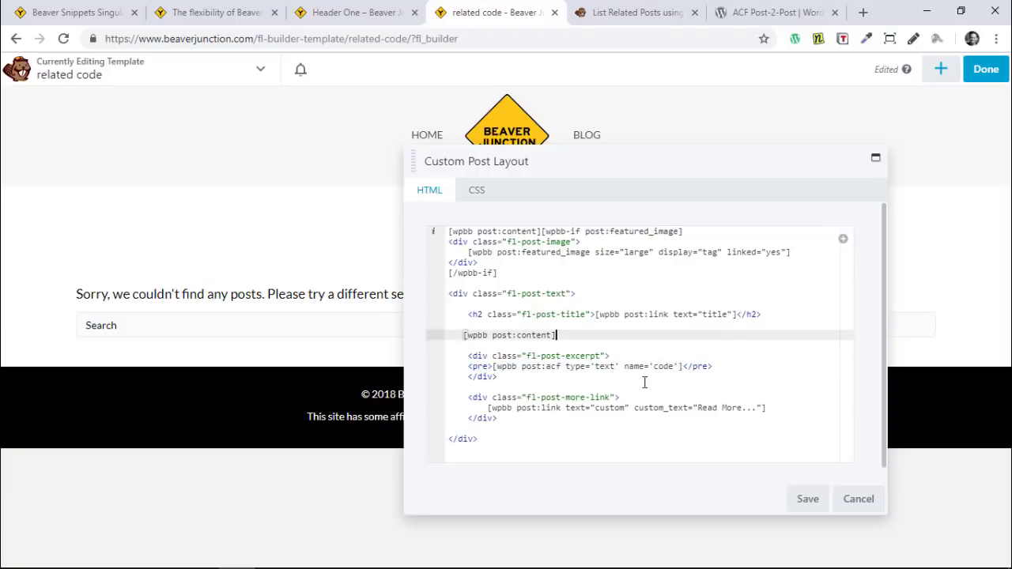
pyautogui.click(723, 364)
# - On a new line below the pre line, insert an ACF Post Field shortcode for the 'code' field
pyautogui.press('Return')
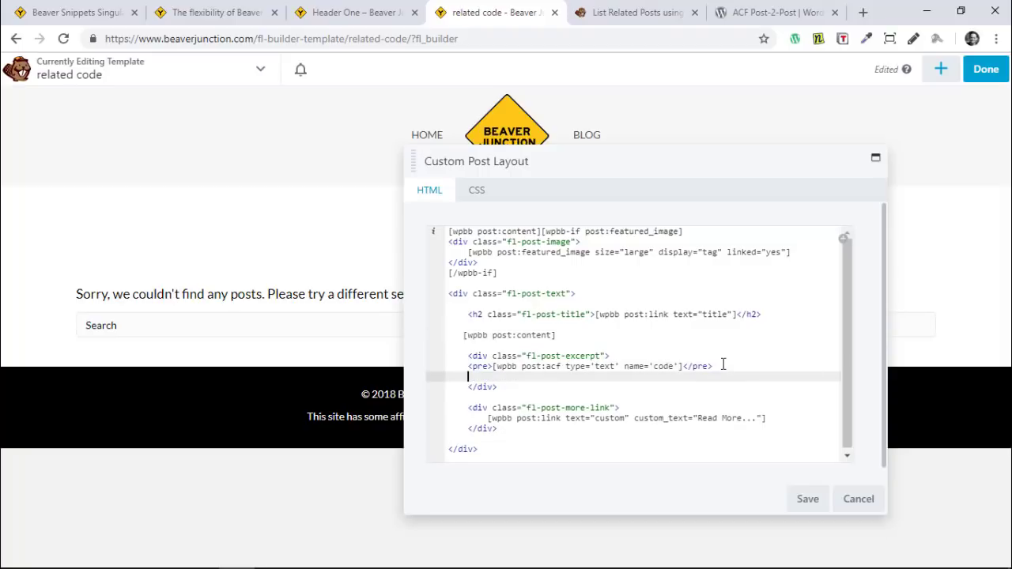
pyautogui.click(844, 239)
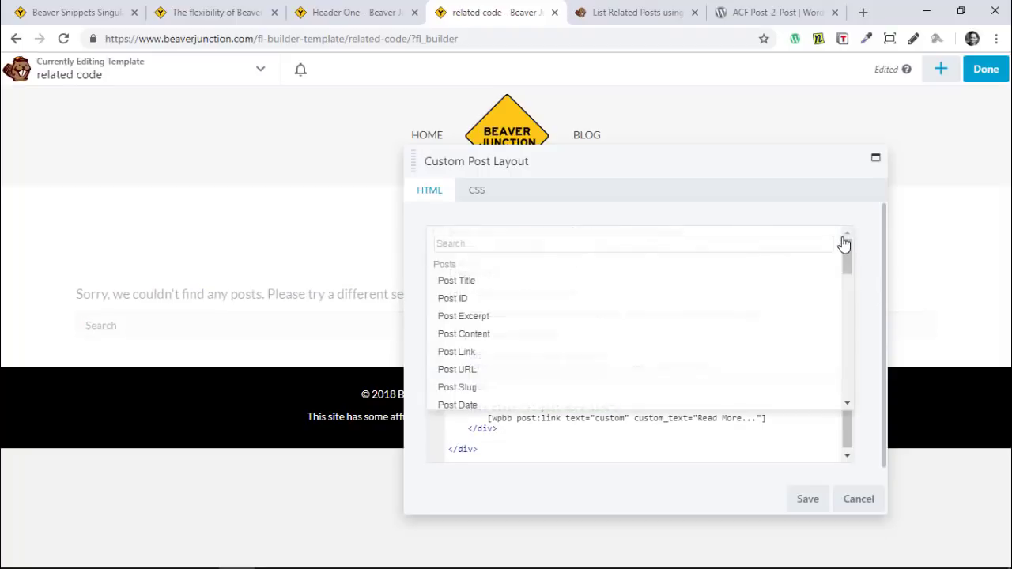
pyautogui.scroll(-10, 610, 318)
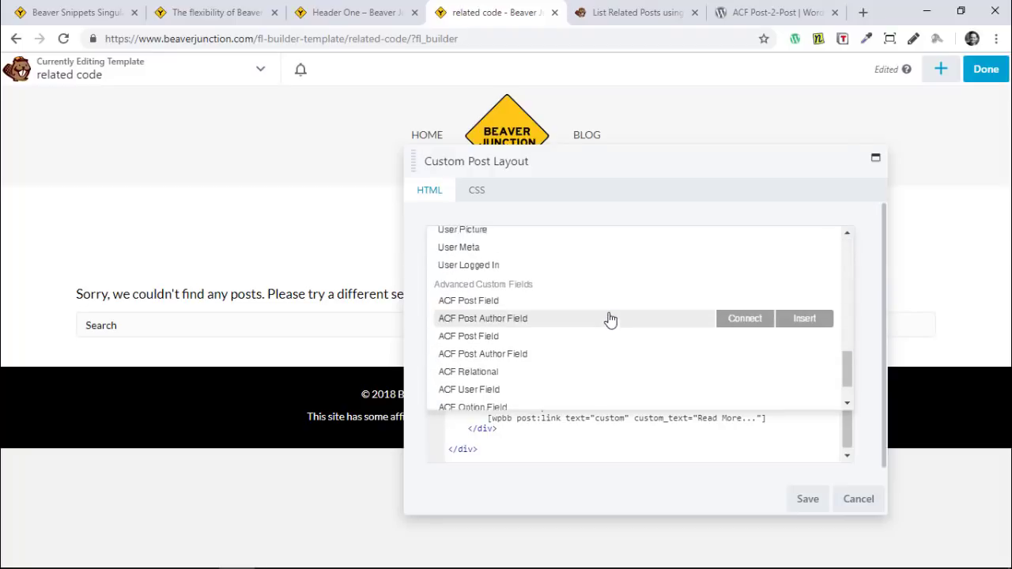
pyautogui.scroll(3, 593, 323)
pyautogui.scroll(-2, 537, 355)
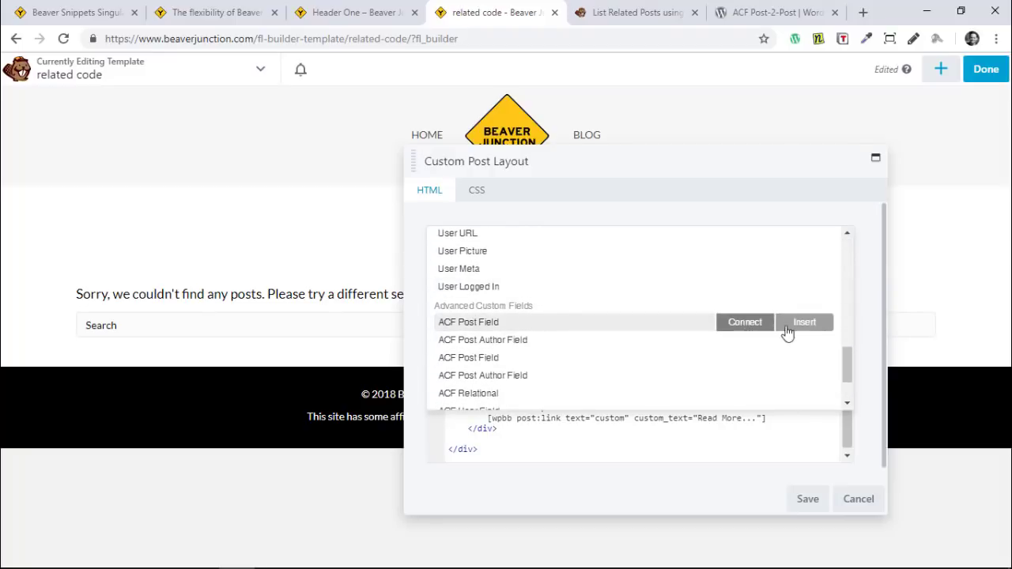
pyautogui.click(805, 322)
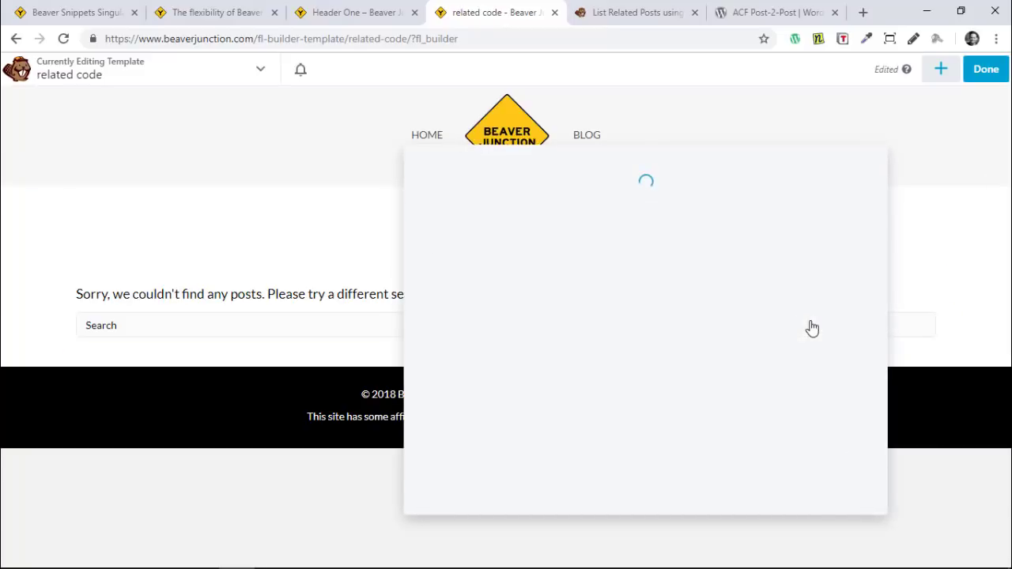
pyautogui.click(633, 258)
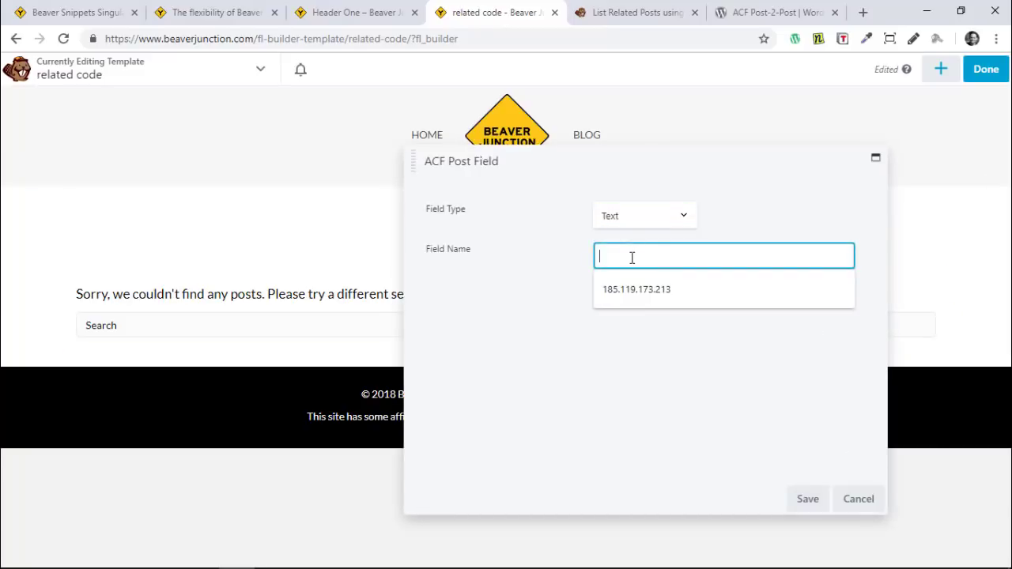
pyautogui.write('code')
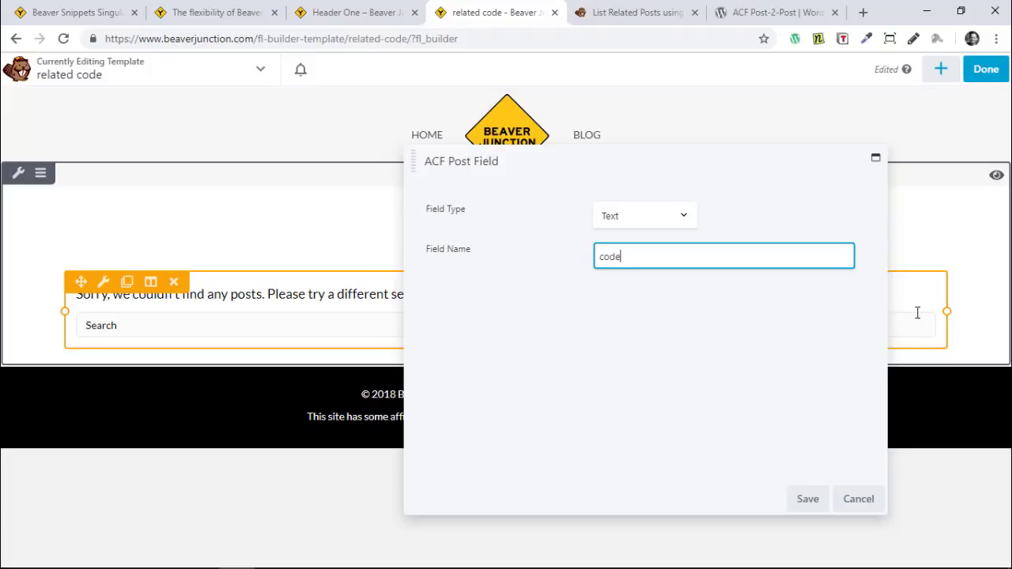
pyautogui.click(807, 499)
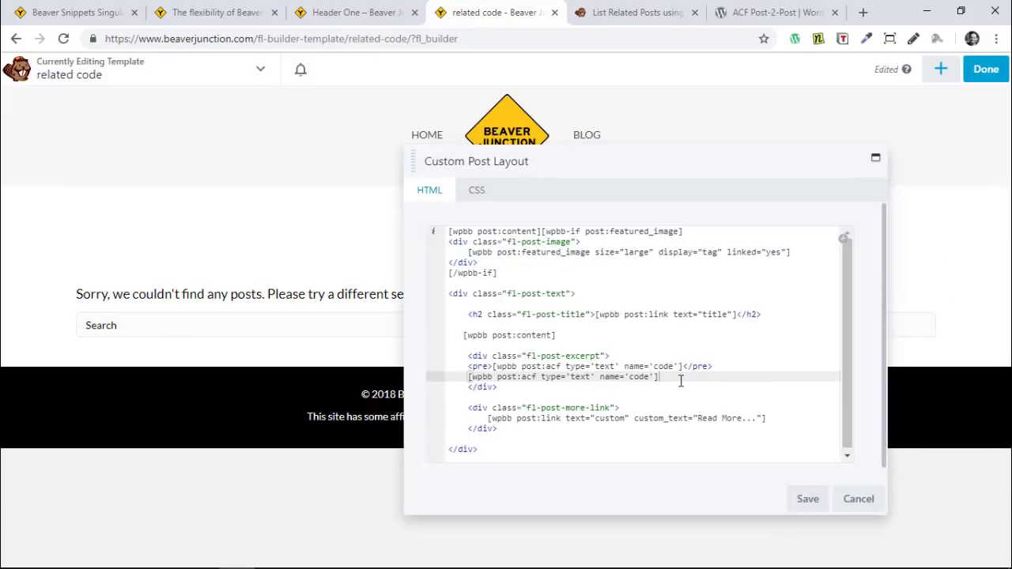
pyautogui.moveTo(713, 366); pyautogui.dragTo(688, 366)
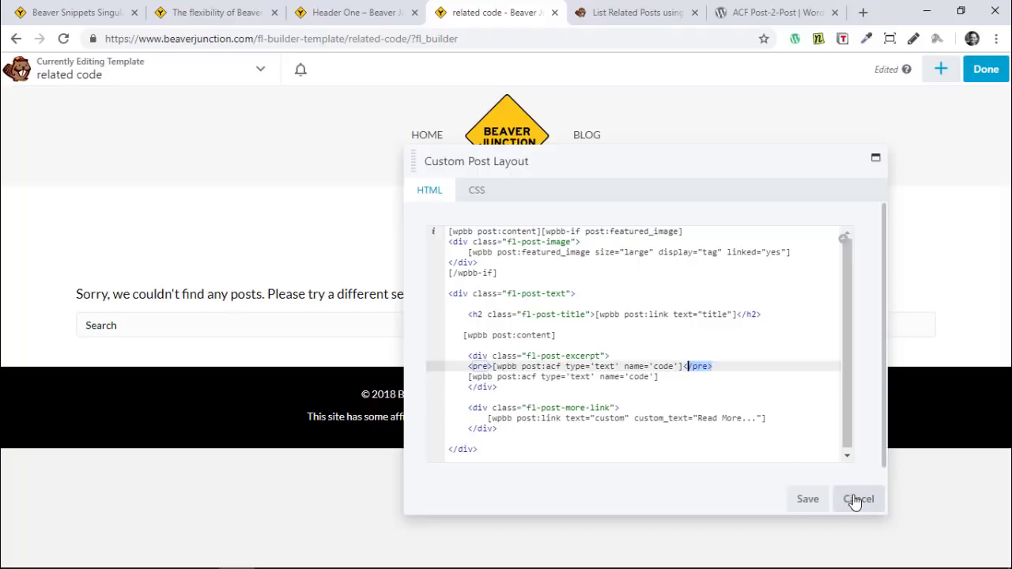
# - View the layout's CSS, then cancel the custom post layout and posts module settings without saving
pyautogui.click(475, 192)
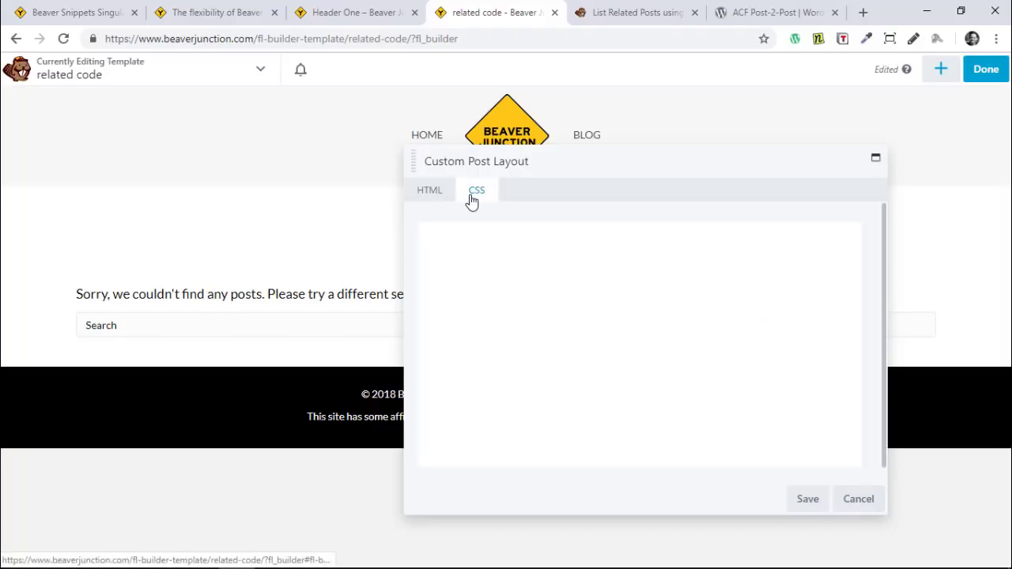
pyautogui.click(858, 500)
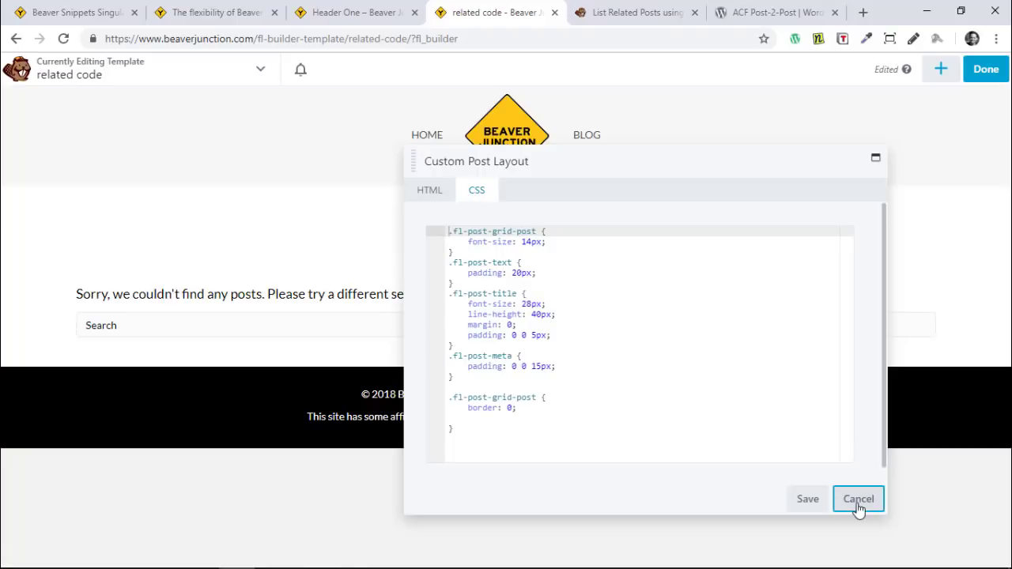
pyautogui.click(858, 499)
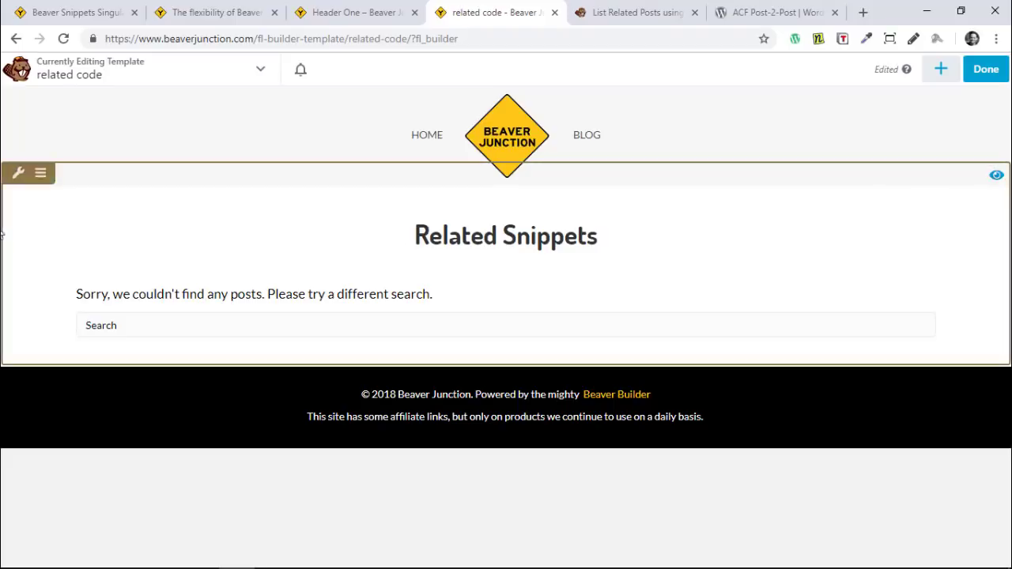
# - In the row's Advanced visibility, keep Conditional Logic and view the rule requiring the 'relationship' ACF field
pyautogui.click(20, 175)
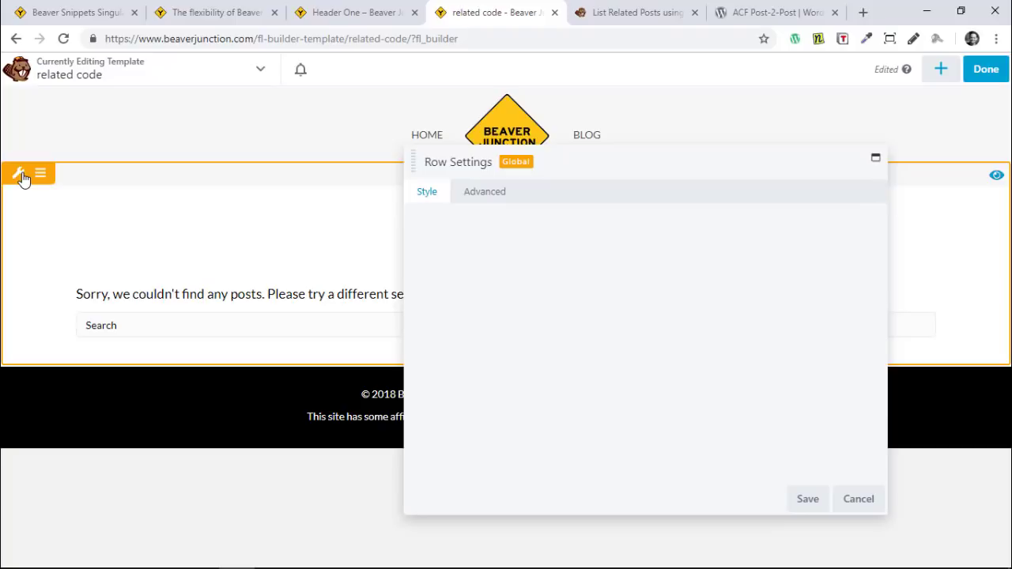
pyautogui.click(502, 198)
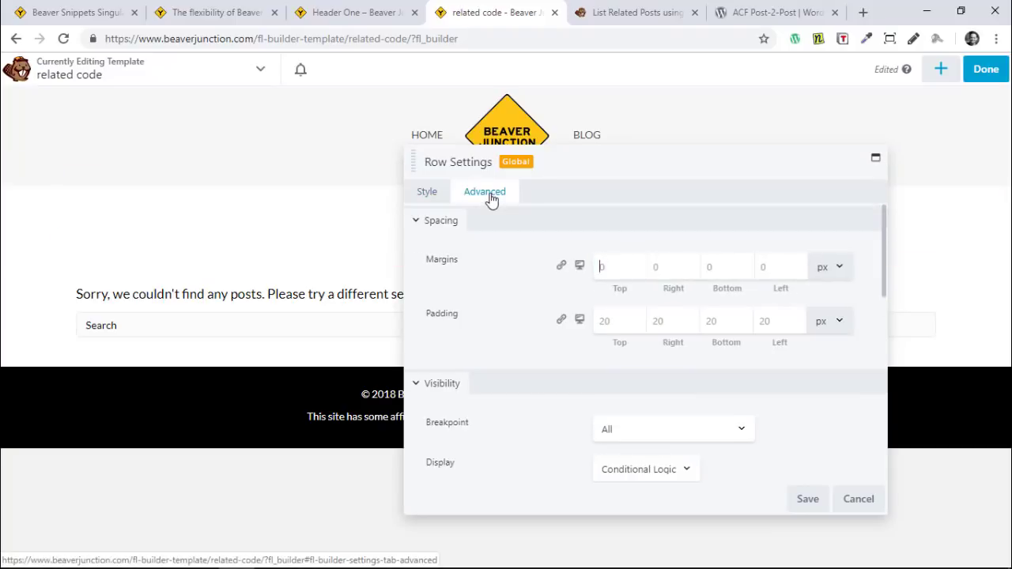
pyautogui.scroll(-2, 532, 321)
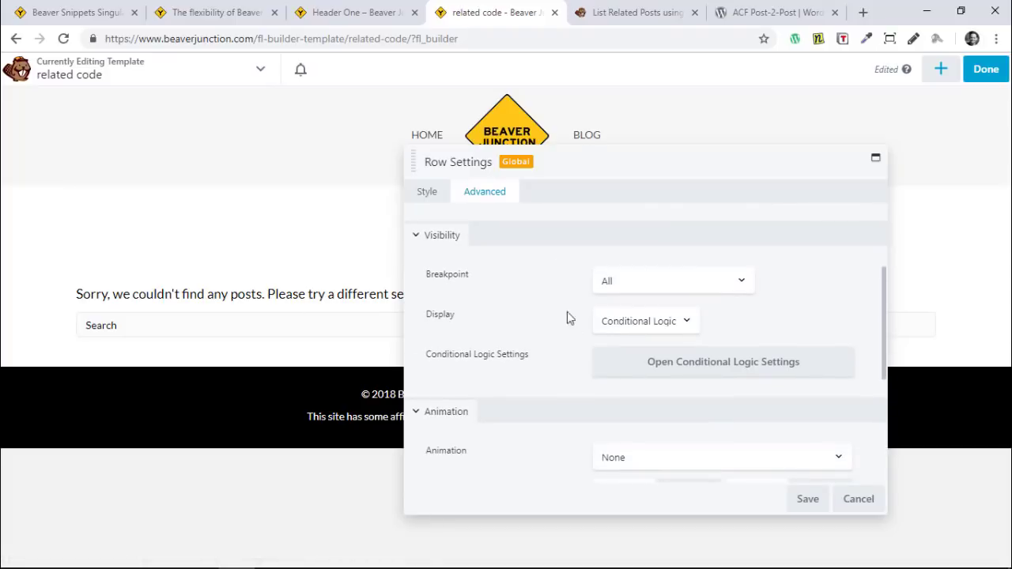
pyautogui.click(685, 320)
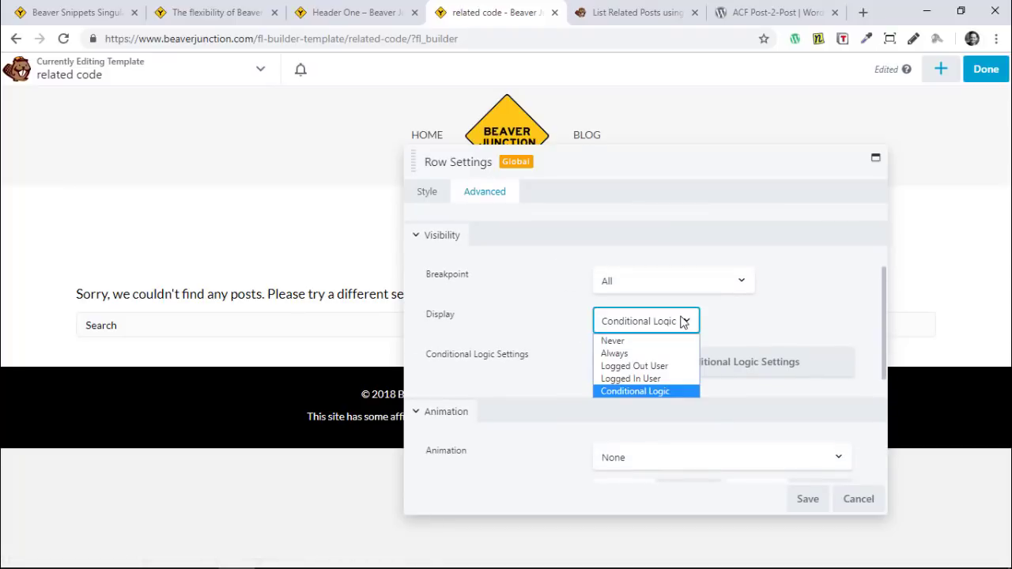
pyautogui.click(776, 354)
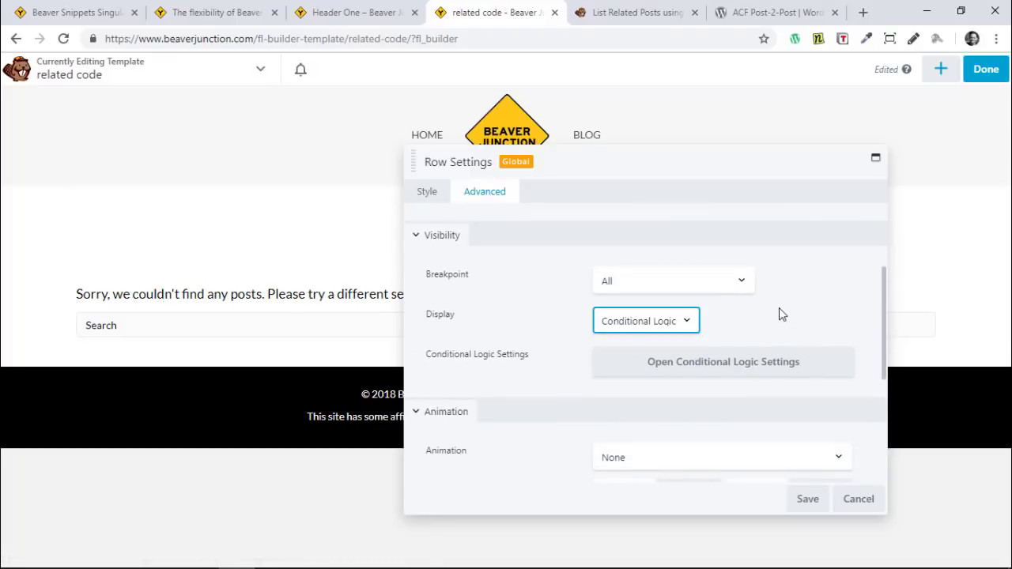
pyautogui.click(729, 370)
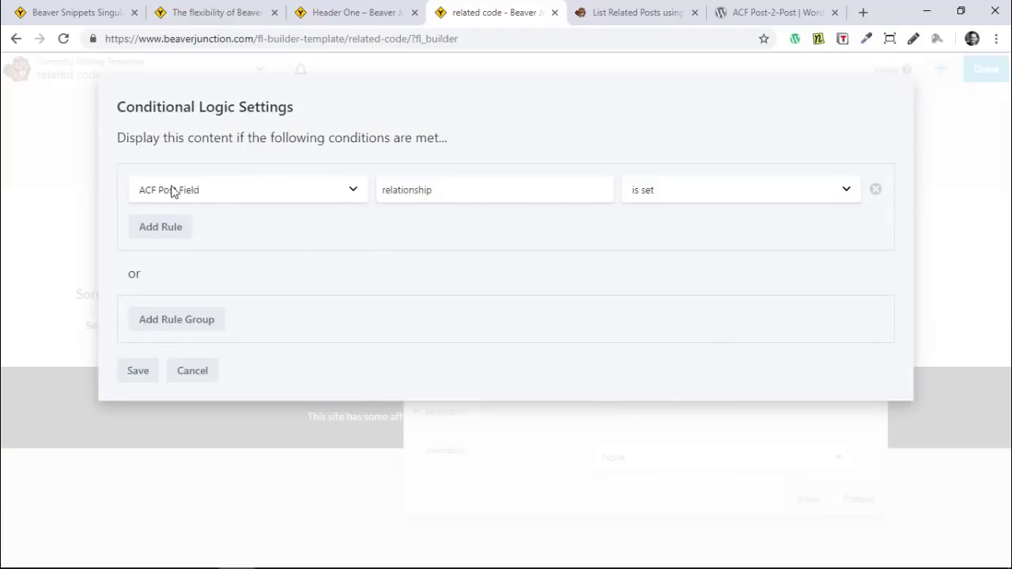
pyautogui.click(459, 196)
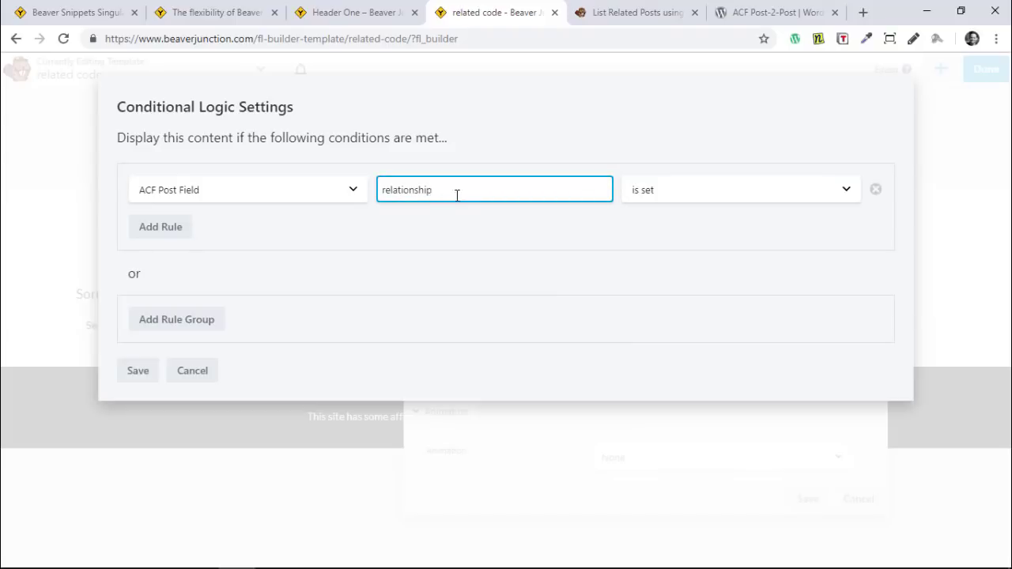
pyautogui.moveTo(457, 195); pyautogui.dragTo(364, 194)
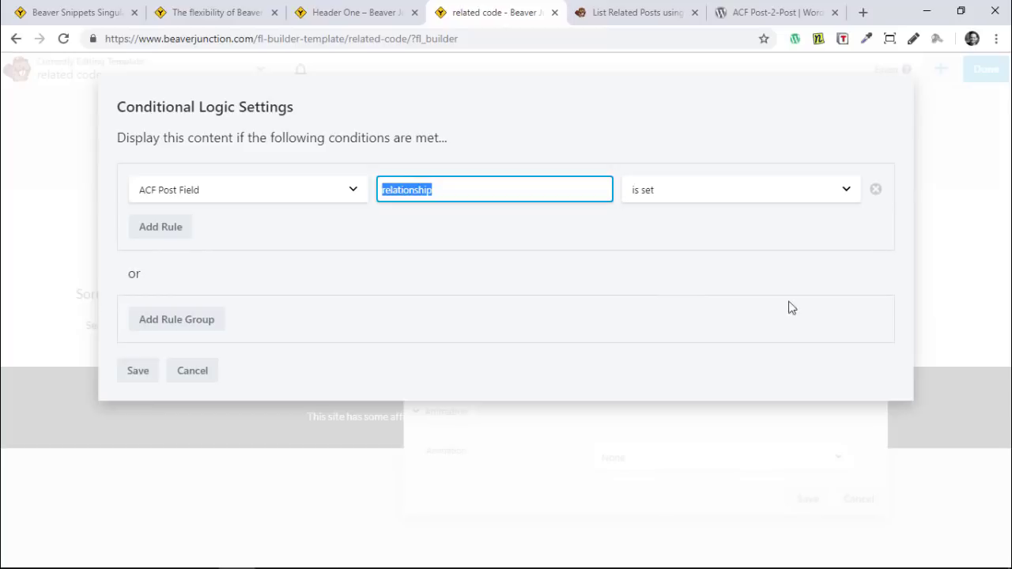
pyautogui.click(999, 239)
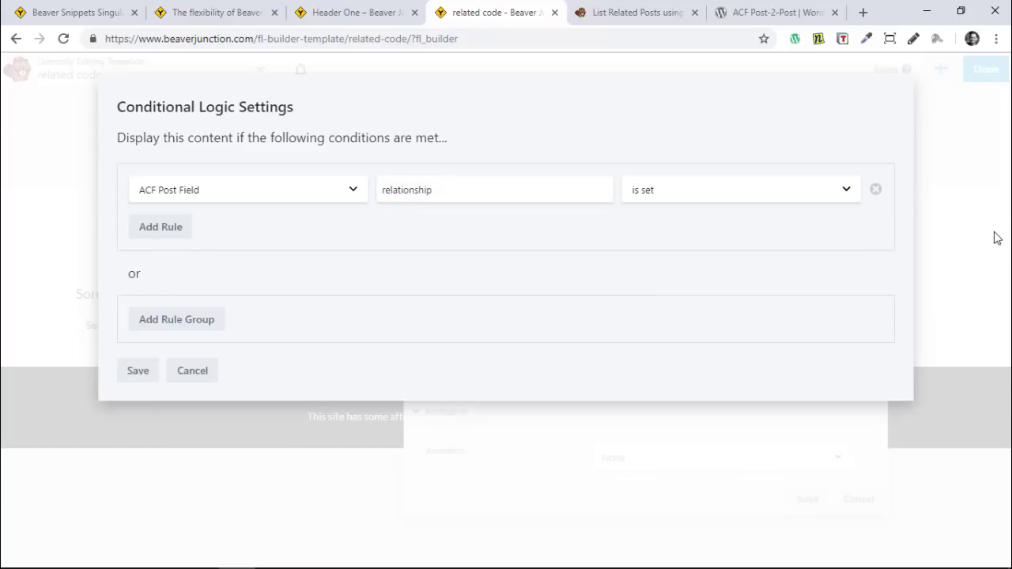